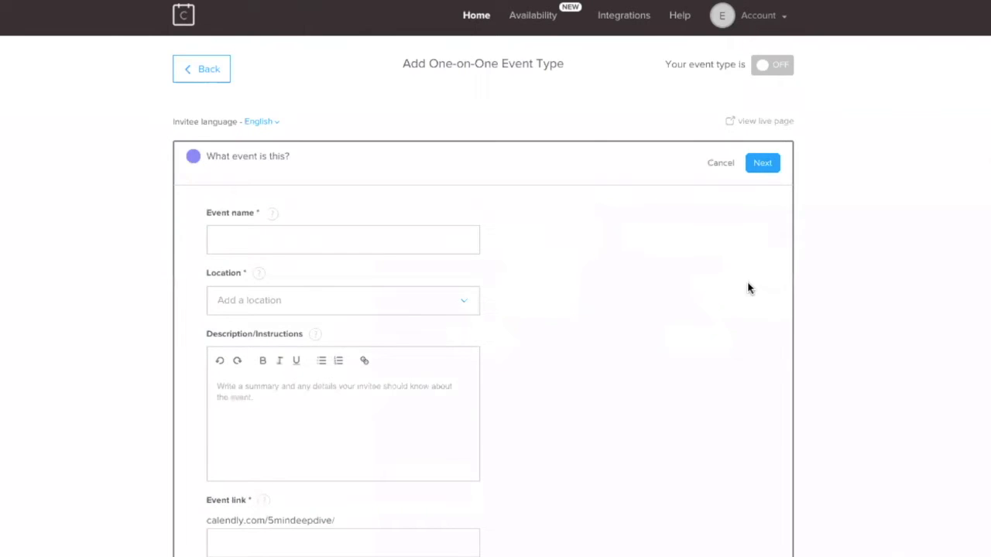
Step: Name the event "K12 Math Tutoring Session"
{"action": "scroll", "coordinate": [748, 288], "scroll_direction": "down", "scroll_amount": 1}
{"action": "left_click", "coordinate": [454, 145]}
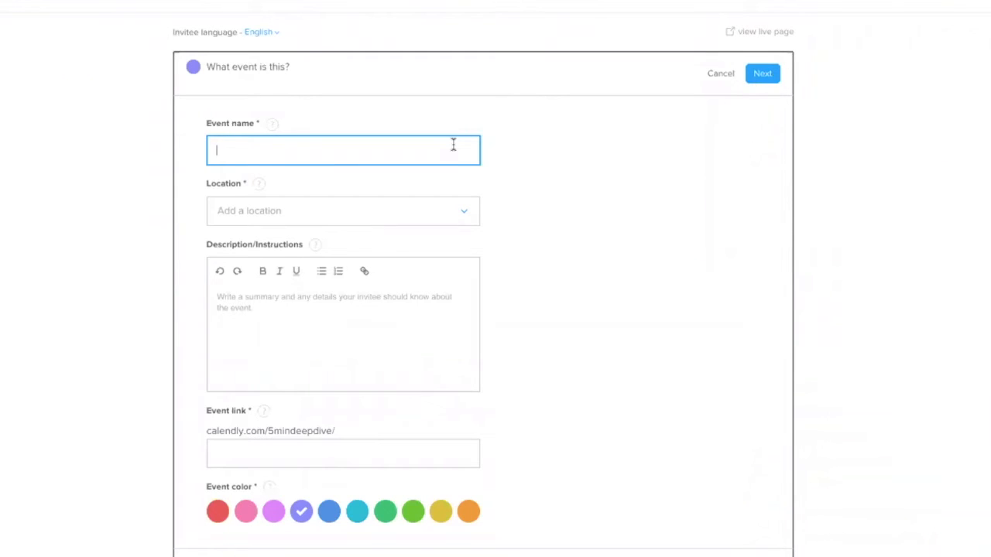
{"action": "type", "text": "Tutoring Call"}
{"action": "left_click", "coordinate": [217, 151]}
{"action": "type", "text": "K12 Math"}
{"action": "left_click", "coordinate": [316, 150]}
{"action": "key", "text": "BackSpace"}
{"action": "key", "text": "BackSpace"}
{"action": "key", "text": "BackSpace"}
{"action": "key", "text": "BackSpace"}
{"action": "type", "text": "Session"}
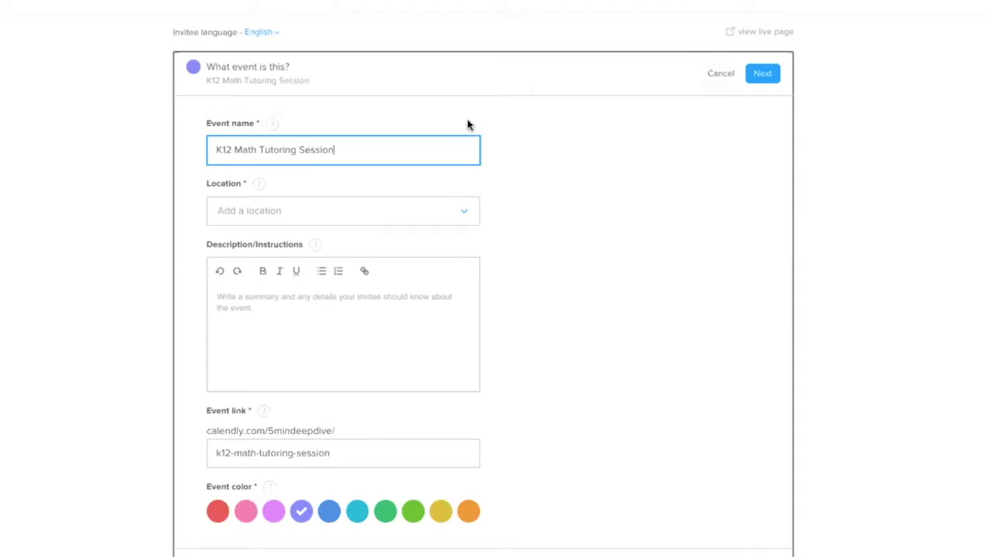
{"action": "left_click", "coordinate": [472, 226]}
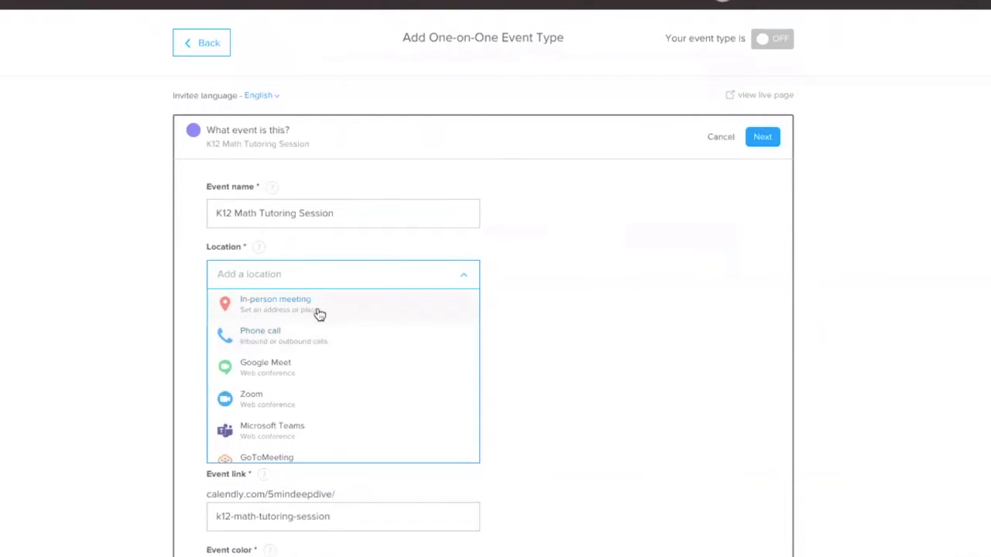
{"action": "scroll", "coordinate": [320, 314], "scroll_direction": "down", "scroll_amount": 1}
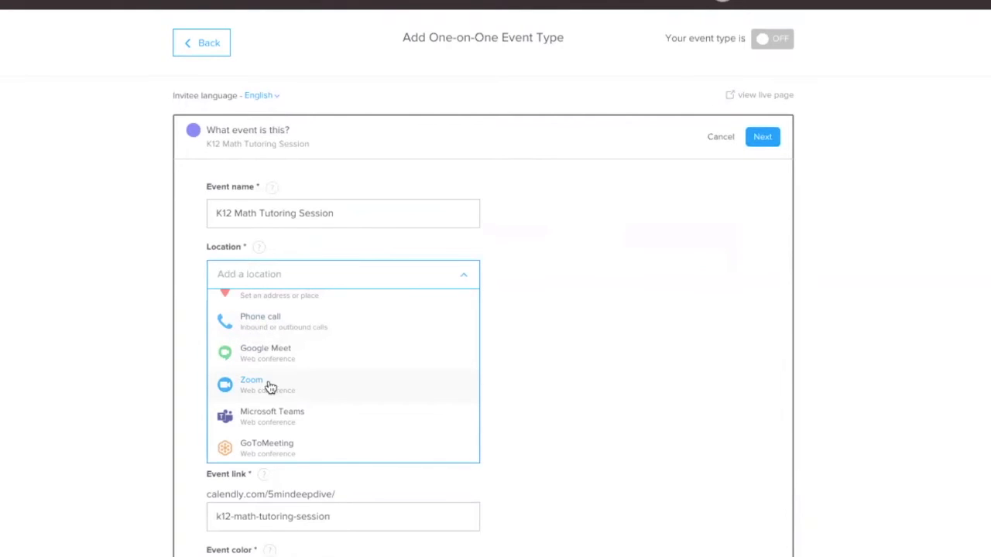
{"action": "left_click", "coordinate": [267, 336]}
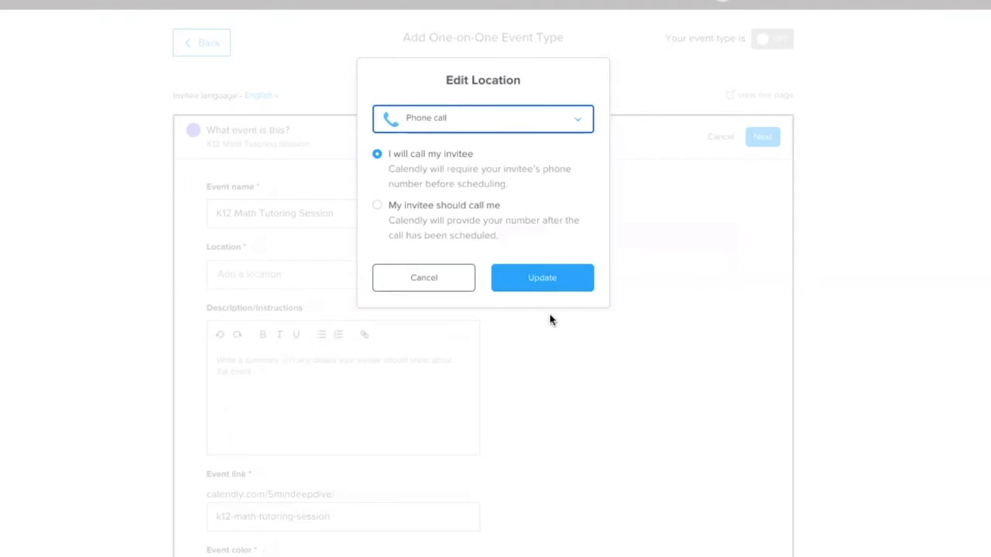
{"action": "left_click", "coordinate": [448, 286]}
Step: Set the event location to Zoom and open the Zoom integration page to connect the account
{"action": "left_click", "coordinate": [376, 282]}
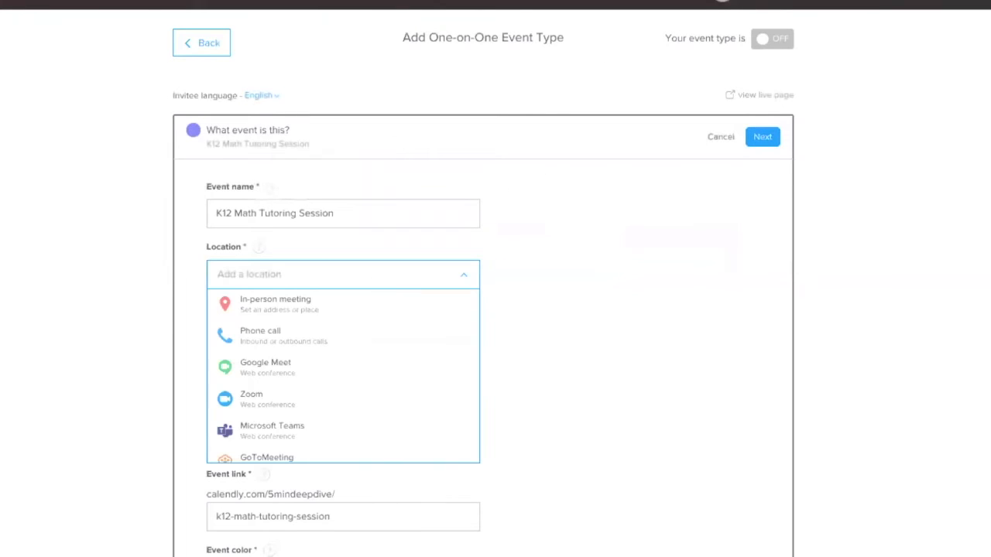
{"action": "left_click", "coordinate": [365, 408]}
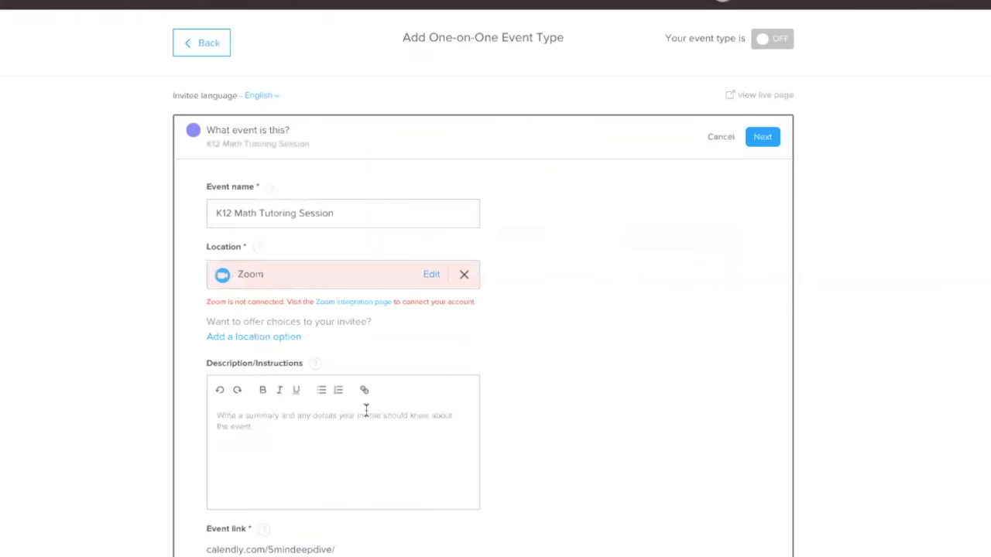
{"action": "right_click", "coordinate": [361, 307]}
{"action": "key", "text": "Escape"}
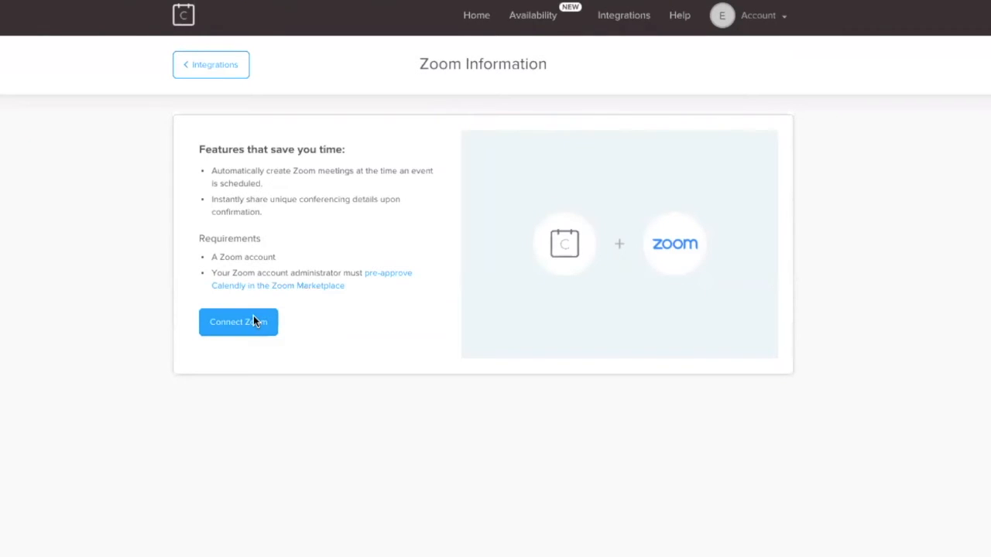
{"action": "left_click", "coordinate": [255, 321]}
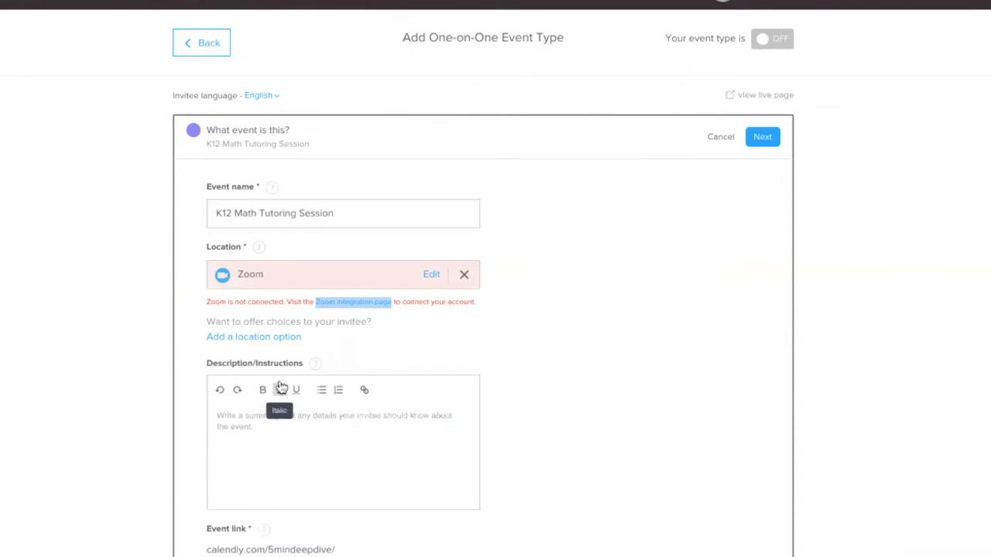
Step: Change the event location to a phone call with the "I will call my invitee" option
{"action": "left_click", "coordinate": [434, 274]}
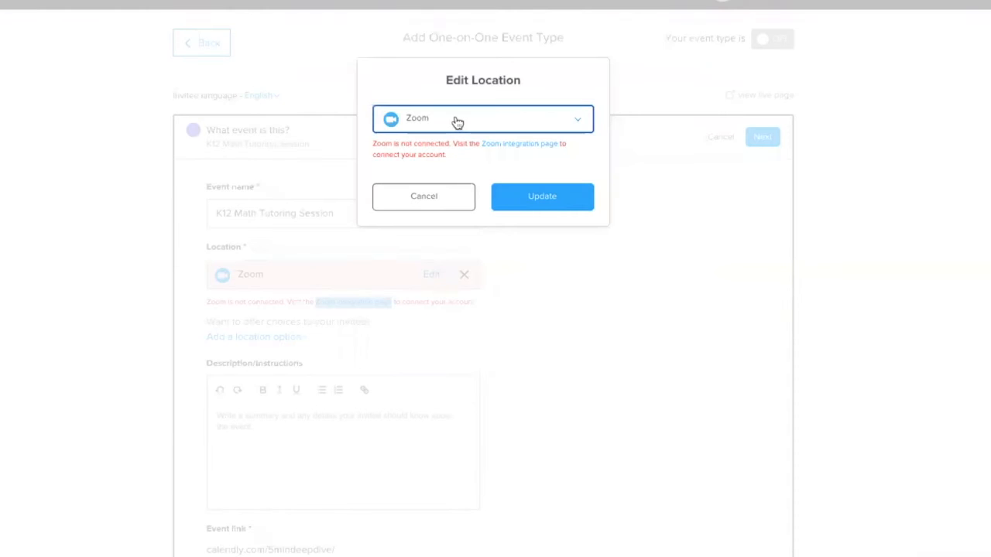
{"action": "left_click", "coordinate": [455, 121]}
{"action": "left_click", "coordinate": [454, 186]}
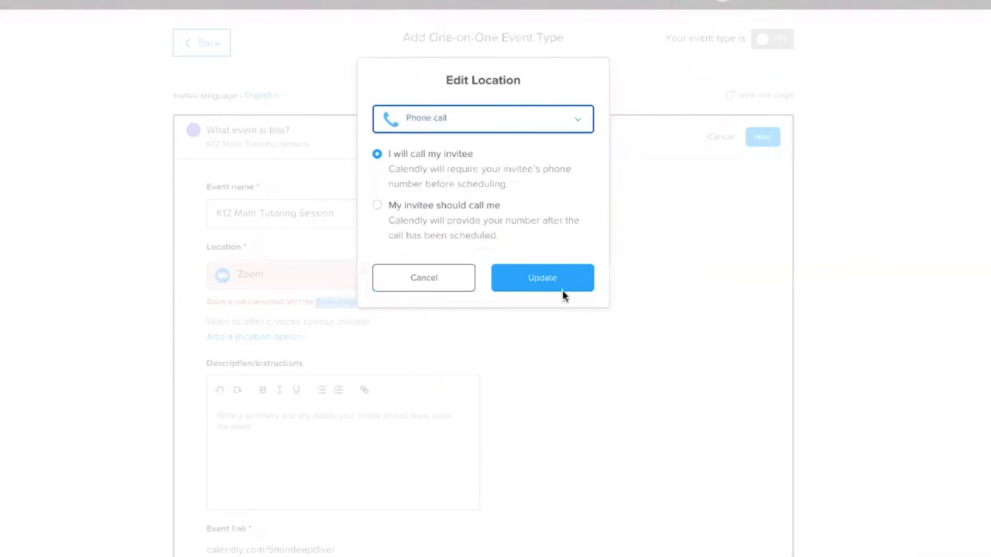
{"action": "left_click", "coordinate": [563, 289]}
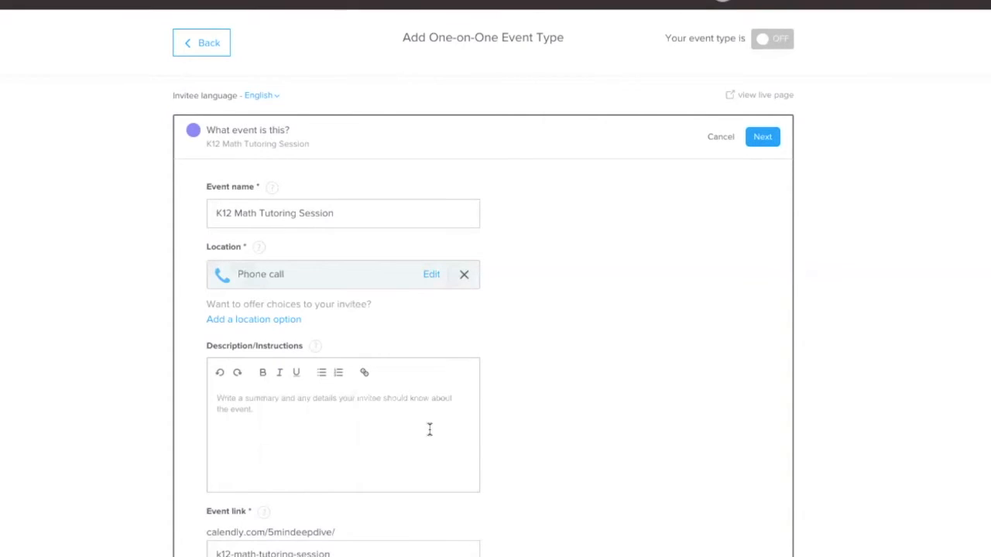
Step: Review the remaining event details, then save them and continue to the booking availability settings
{"action": "scroll", "coordinate": [429, 430], "scroll_direction": "down", "scroll_amount": 2}
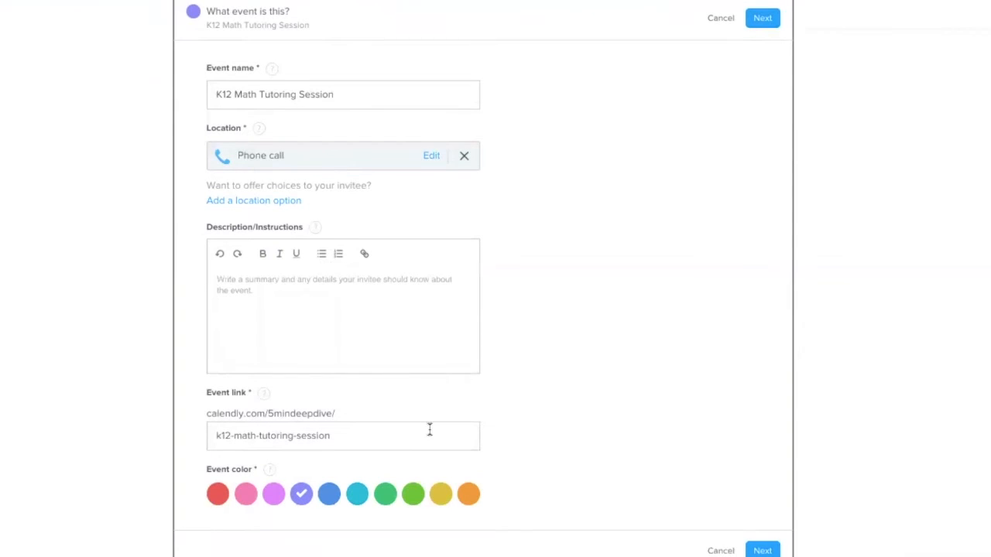
{"action": "scroll", "coordinate": [429, 430], "scroll_direction": "up", "scroll_amount": 1}
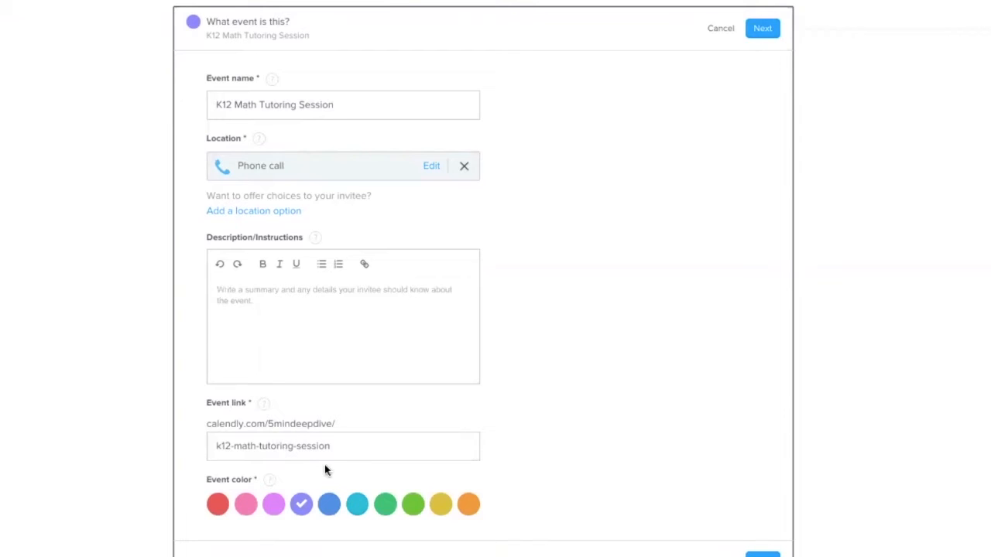
{"action": "scroll", "coordinate": [325, 464], "scroll_direction": "down", "scroll_amount": 1}
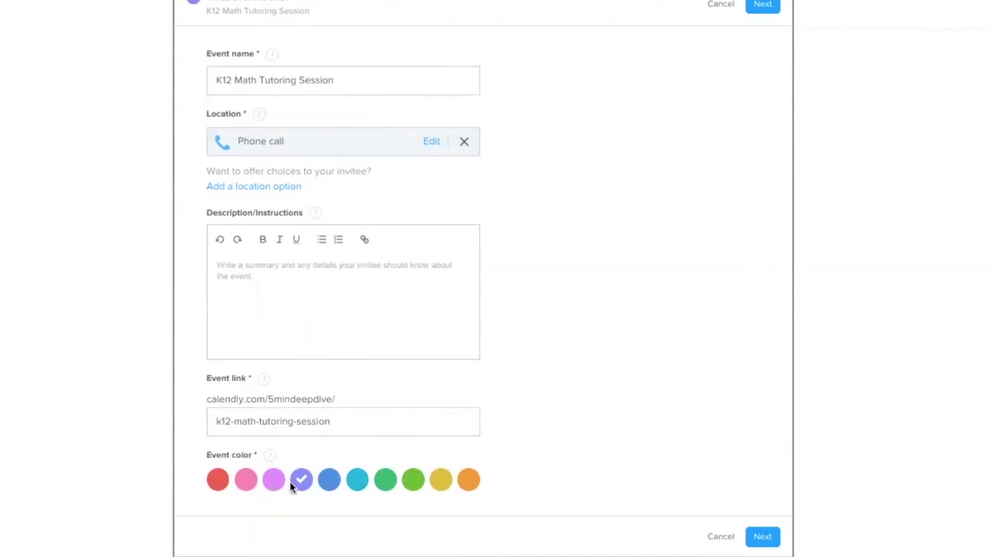
{"action": "scroll", "coordinate": [473, 409], "scroll_direction": "up", "scroll_amount": 2}
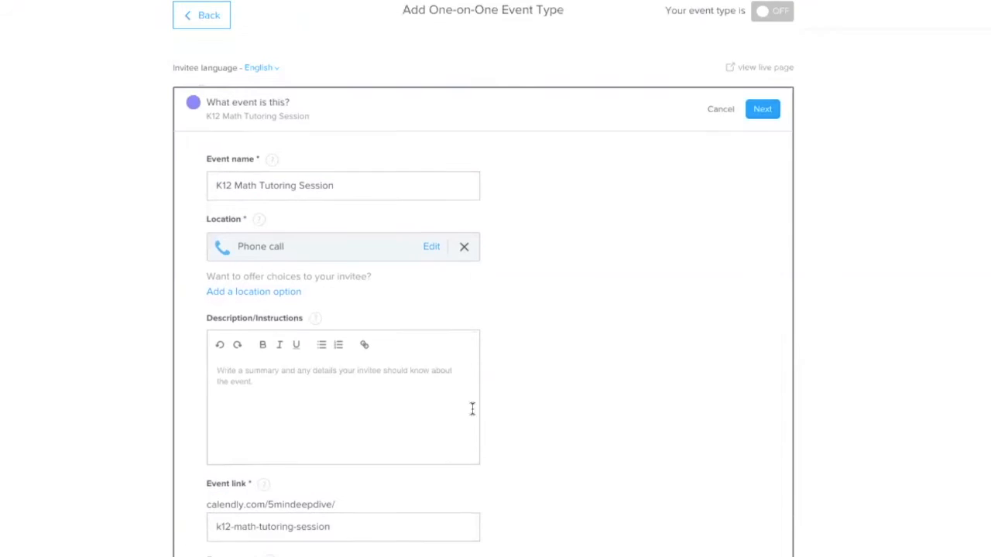
{"action": "left_click", "coordinate": [762, 136]}
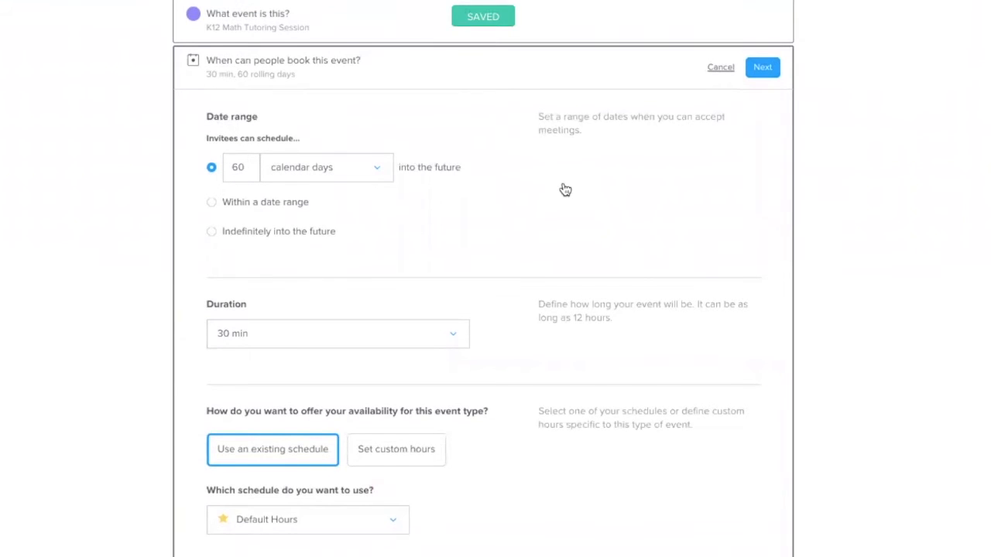
Step: Let invitees schedule up to 10 calendar days into the future
{"action": "left_click", "coordinate": [245, 175]}
{"action": "left_click", "coordinate": [314, 179]}
{"action": "left_click", "coordinate": [246, 231]}
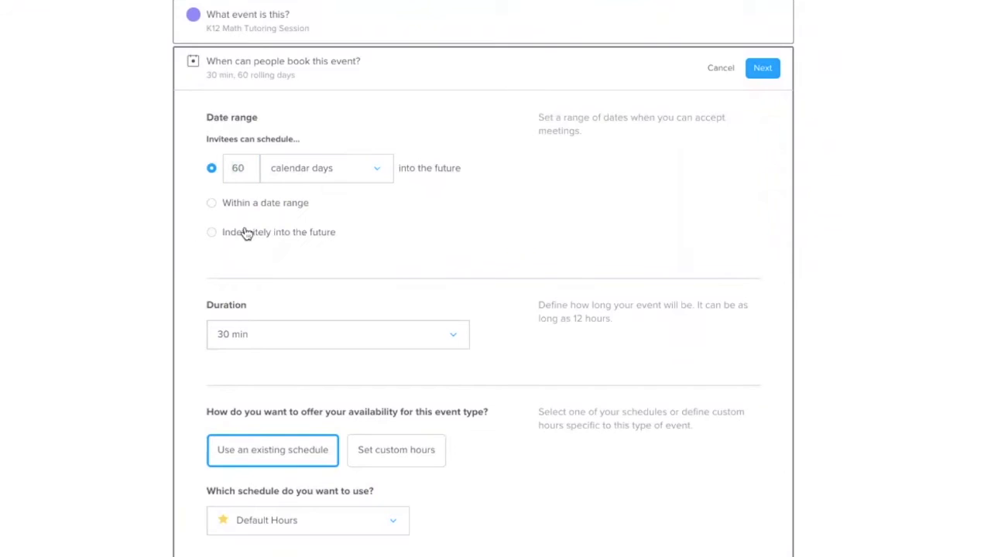
{"action": "left_click", "coordinate": [245, 231]}
{"action": "left_click", "coordinate": [237, 167]}
{"action": "left_click", "coordinate": [210, 169]}
{"action": "left_click", "coordinate": [237, 169]}
{"action": "key", "text": "BackSpace"}
{"action": "key", "text": "BackSpace"}
{"action": "type", "text": "10"}
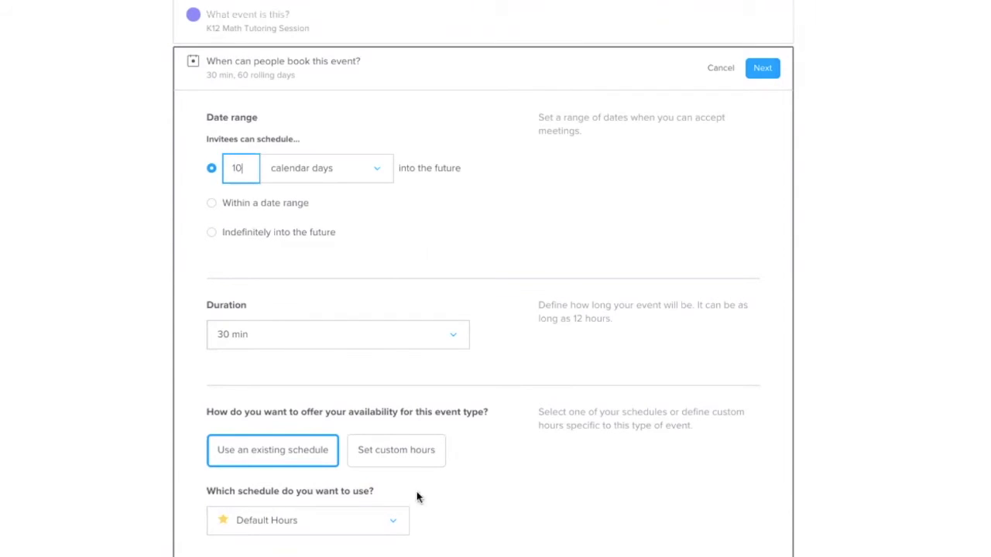
{"action": "left_click", "coordinate": [359, 305]}
Step: Expand the additional rules for the event's availability below the buffers
{"action": "scroll", "coordinate": [360, 298], "scroll_direction": "down", "scroll_amount": 7}
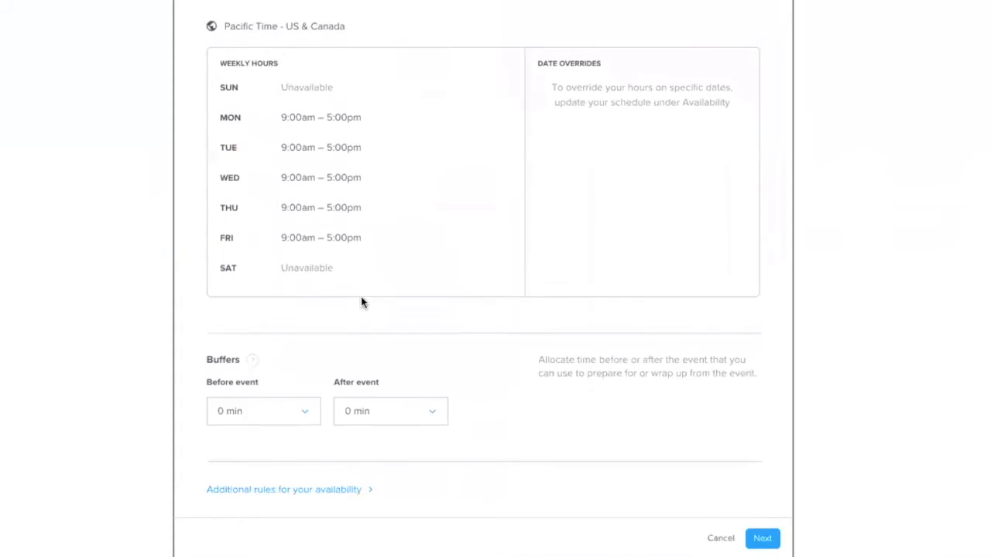
{"action": "scroll", "coordinate": [361, 297], "scroll_direction": "down", "scroll_amount": 1}
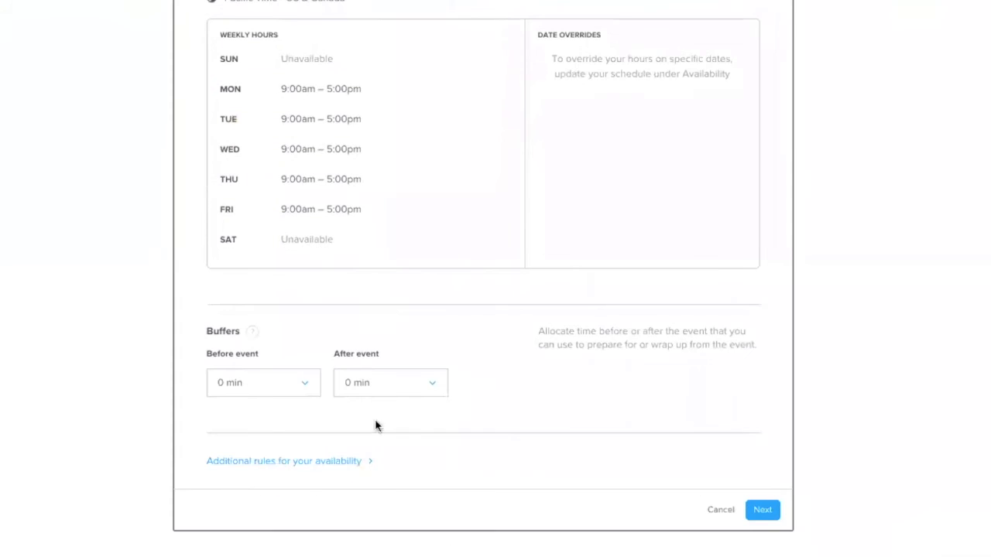
{"action": "left_click", "coordinate": [285, 472]}
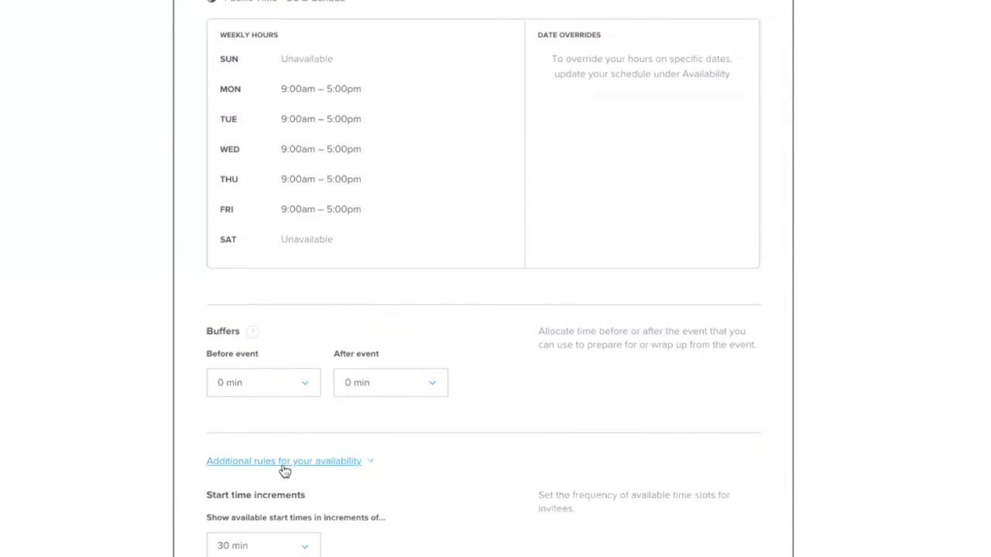
{"action": "scroll", "coordinate": [285, 471], "scroll_direction": "down", "scroll_amount": 4}
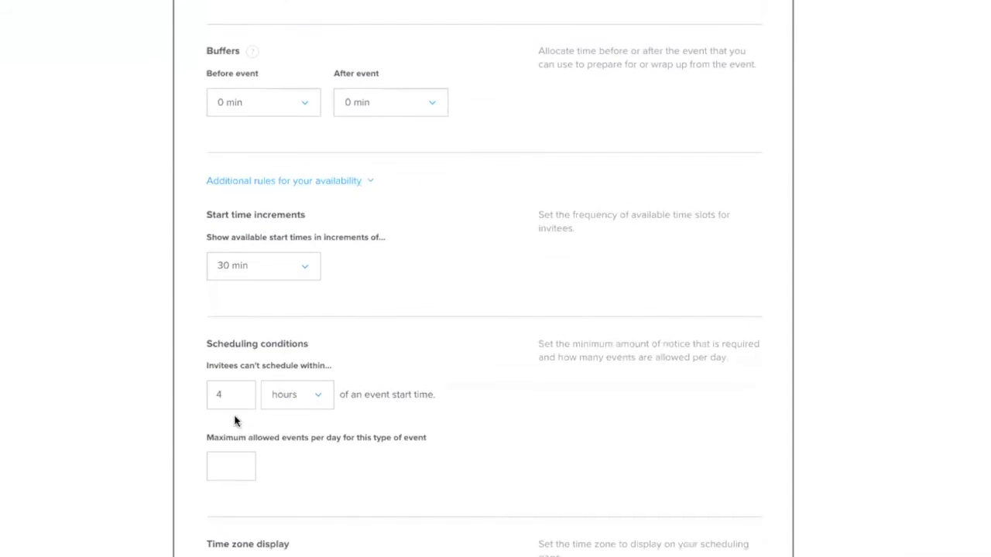
Step: Set the scheduling condition so invitees can't book within 14 days of an event start time
{"action": "double_click", "coordinate": [218, 398]}
{"action": "type", "text": "14"}
{"action": "left_click", "coordinate": [327, 409]}
{"action": "left_click", "coordinate": [324, 490]}
{"action": "double_click", "coordinate": [228, 395]}
{"action": "type", "text": "14"}
{"action": "left_click", "coordinate": [183, 406]}
Step: Set the minimum scheduling notice back to 4 hours before an event start time
{"action": "double_click", "coordinate": [223, 394]}
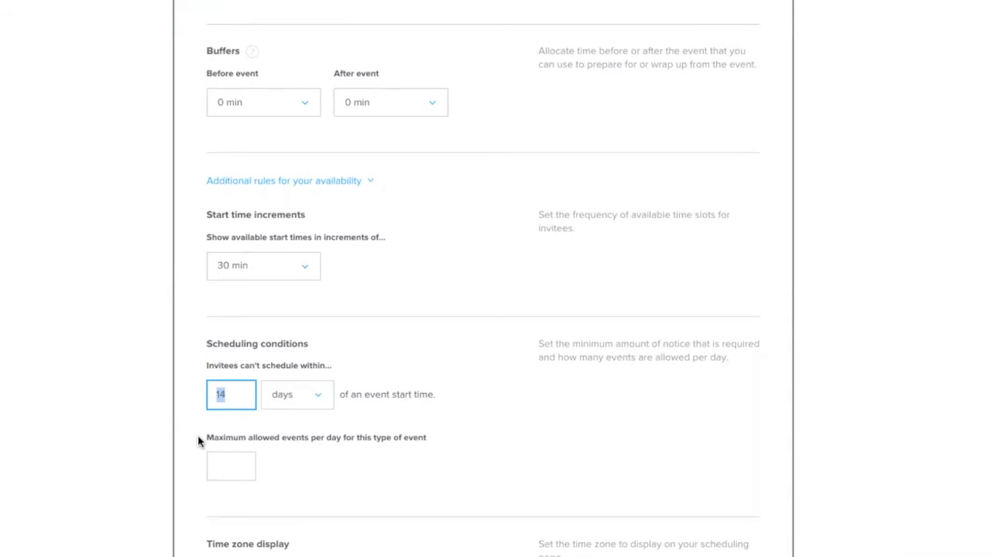
{"action": "type", "text": "2"}
{"action": "key", "text": "BackSpace"}
{"action": "type", "text": "1"}
{"action": "key", "text": "BackSpace"}
{"action": "type", "text": "4"}
{"action": "left_click", "coordinate": [239, 380]}
{"action": "left_click", "coordinate": [267, 402]}
{"action": "left_click", "coordinate": [283, 466]}
{"action": "left_click", "coordinate": [225, 395]}
{"action": "key", "text": "BackSpace"}
{"action": "key", "text": "BackSpace"}
{"action": "type", "text": "4"}
{"action": "left_click", "coordinate": [232, 361]}
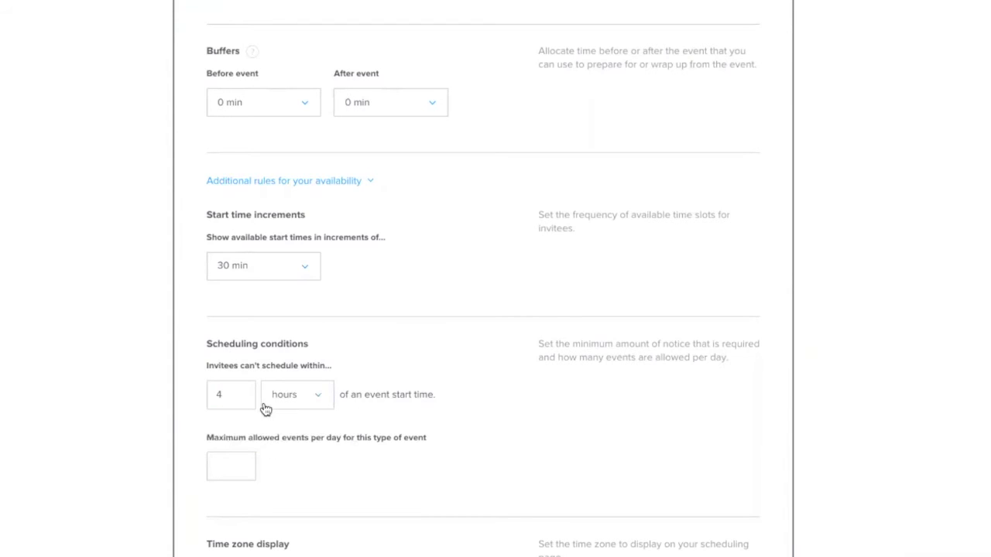
Step: Try a maximum of 3 allowed events per day for this event type, and clear the limit
{"action": "scroll", "coordinate": [267, 410], "scroll_direction": "down", "scroll_amount": 1}
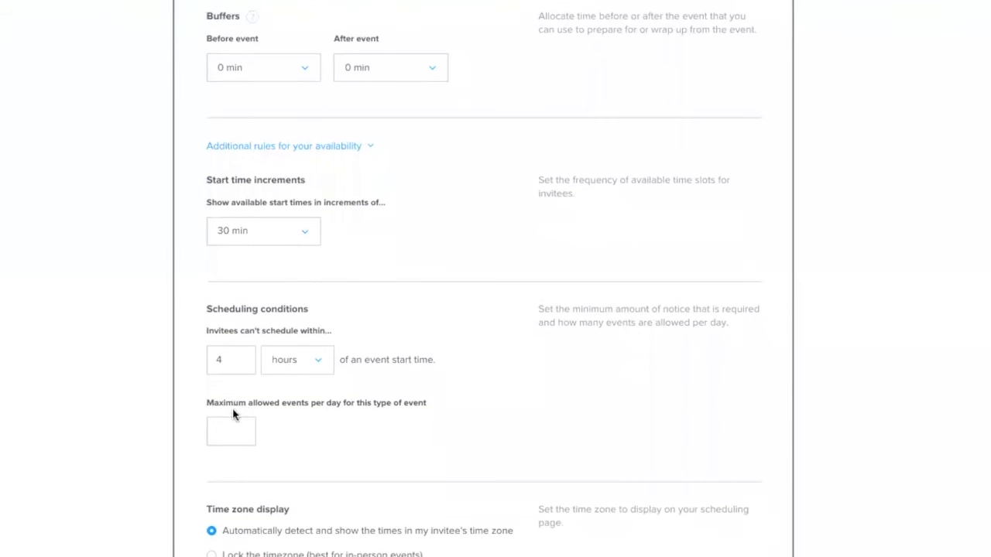
{"action": "left_click", "coordinate": [231, 425]}
{"action": "scroll", "coordinate": [245, 472], "scroll_direction": "up", "scroll_amount": 1}
{"action": "scroll", "coordinate": [245, 471], "scroll_direction": "down", "scroll_amount": 1}
{"action": "scroll", "coordinate": [245, 471], "scroll_direction": "up", "scroll_amount": 1}
{"action": "scroll", "coordinate": [246, 471], "scroll_direction": "down", "scroll_amount": 2}
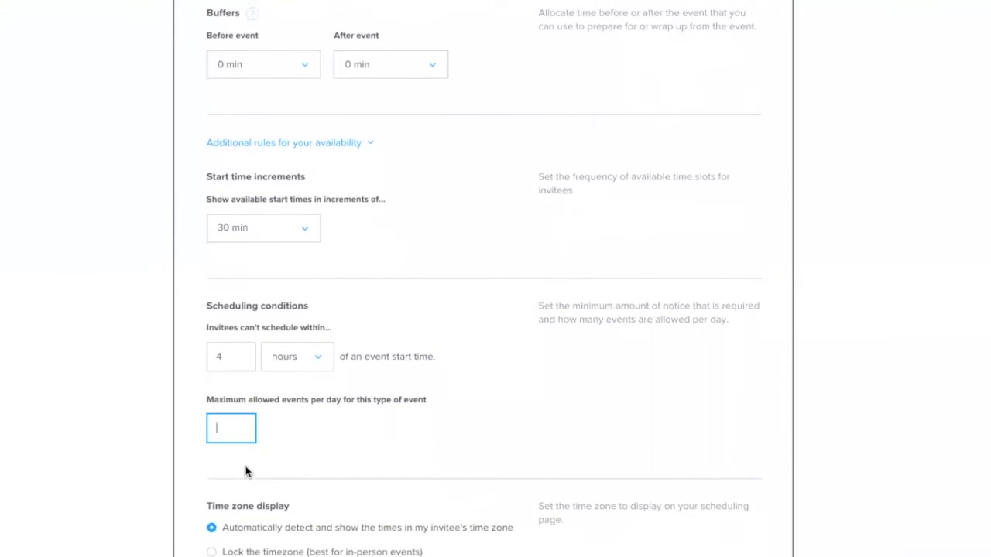
{"action": "type", "text": "3"}
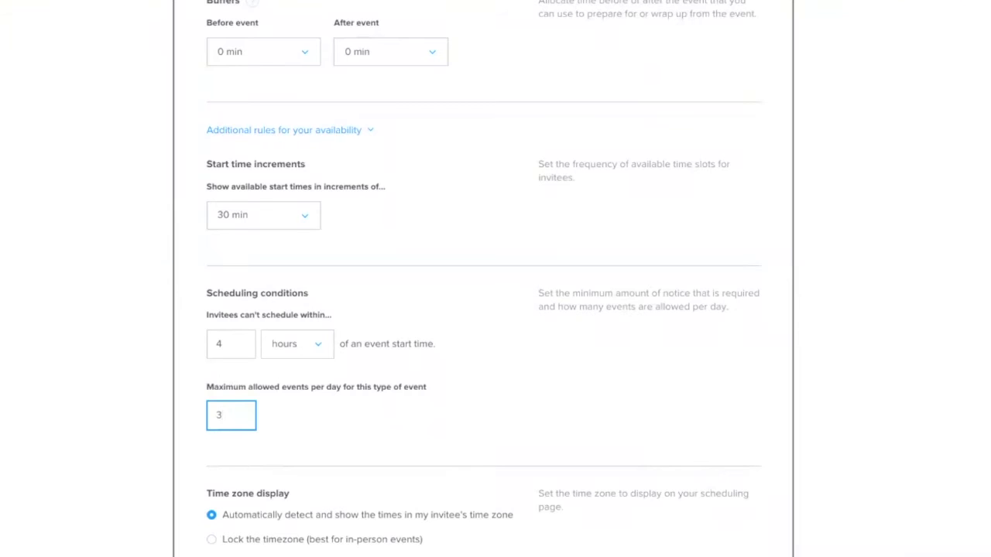
{"action": "key", "text": "BackSpace"}
{"action": "left_click", "coordinate": [368, 445]}
Step: Set the buffers before and after the event to 15 min each
{"action": "scroll", "coordinate": [367, 444], "scroll_direction": "up", "scroll_amount": 4}
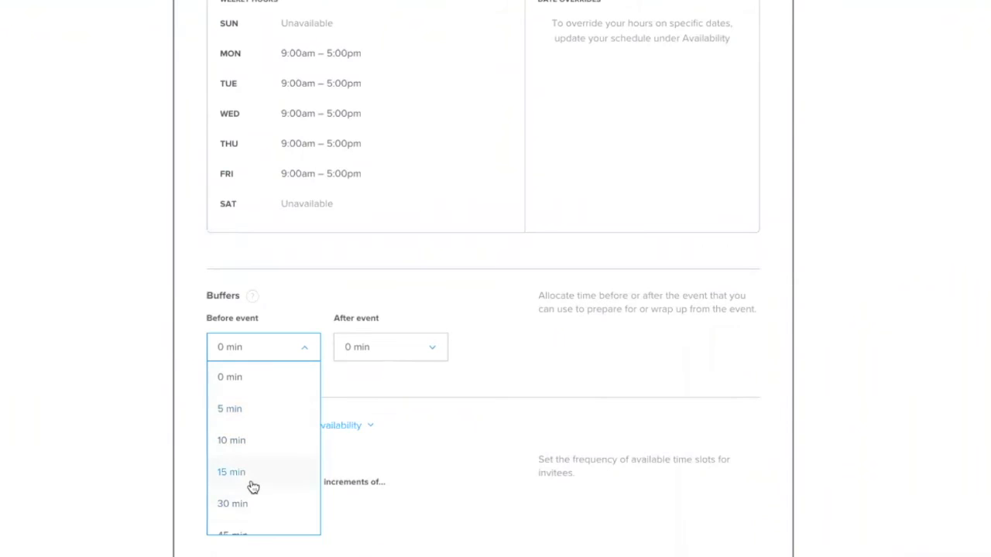
{"action": "left_click", "coordinate": [250, 482]}
{"action": "left_click", "coordinate": [371, 352]}
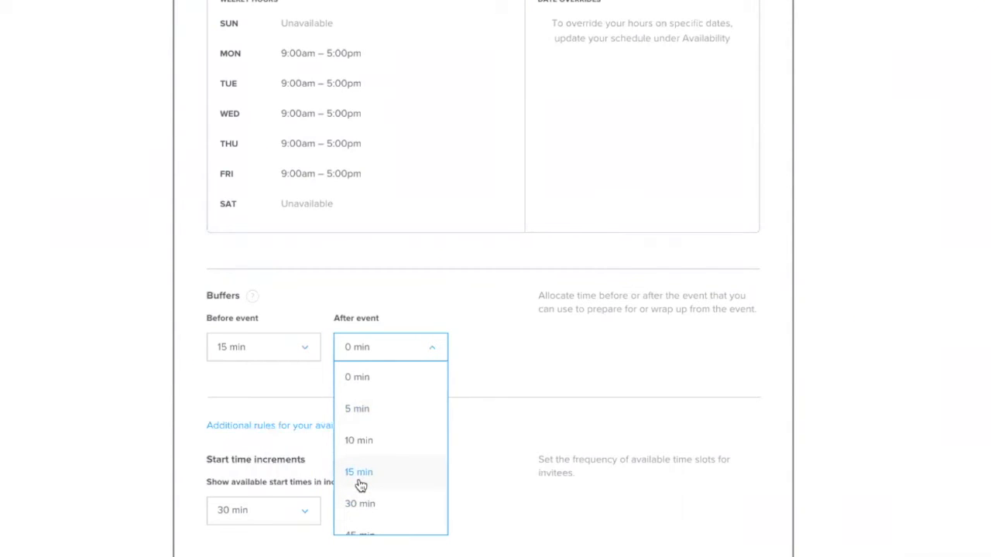
{"action": "left_click", "coordinate": [380, 472]}
Step: Reset both the after-event and before-event buffers to 0 min
{"action": "left_click", "coordinate": [381, 358]}
{"action": "left_click", "coordinate": [378, 381]}
{"action": "left_click", "coordinate": [292, 358]}
{"action": "left_click", "coordinate": [272, 380]}
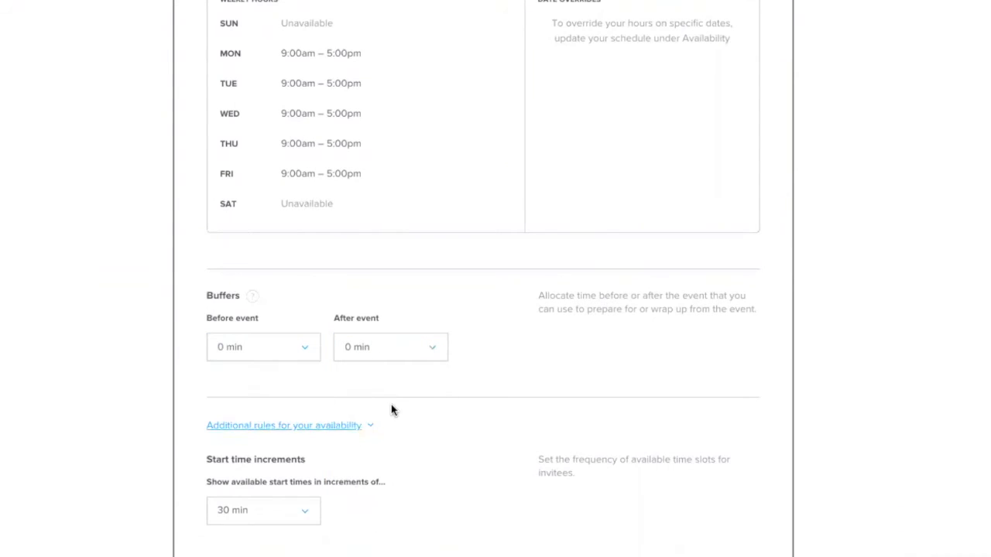
Step: Examine the event's availability section and the existing schedules offered for it
{"action": "scroll", "coordinate": [391, 406], "scroll_direction": "up", "scroll_amount": 5}
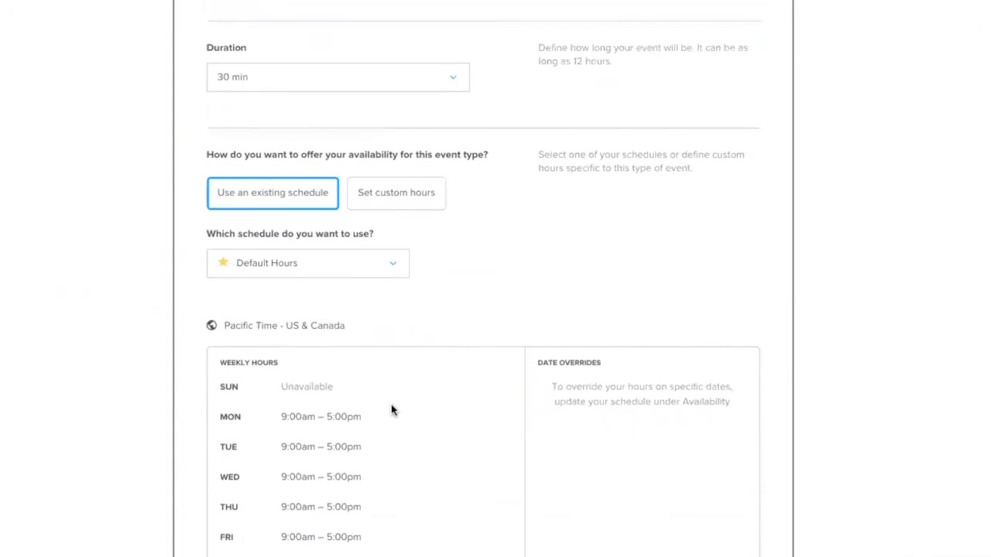
{"action": "scroll", "coordinate": [402, 367], "scroll_direction": "up", "scroll_amount": 1}
{"action": "scroll", "coordinate": [402, 372], "scroll_direction": "up", "scroll_amount": 1}
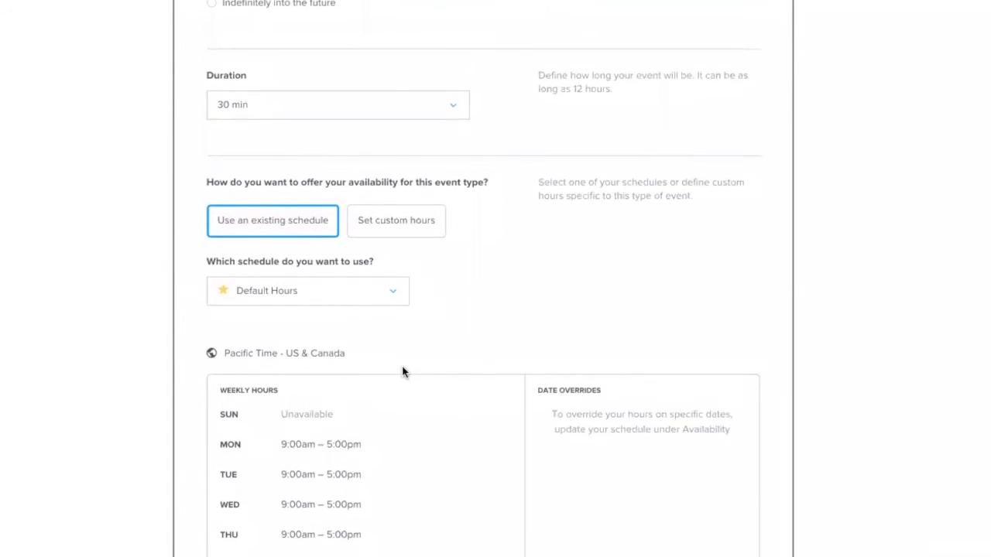
{"action": "scroll", "coordinate": [402, 373], "scroll_direction": "up", "scroll_amount": 1}
{"action": "scroll", "coordinate": [402, 372], "scroll_direction": "down", "scroll_amount": 1}
{"action": "scroll", "coordinate": [402, 372], "scroll_direction": "down", "scroll_amount": 3}
{"action": "left_click", "coordinate": [338, 218]}
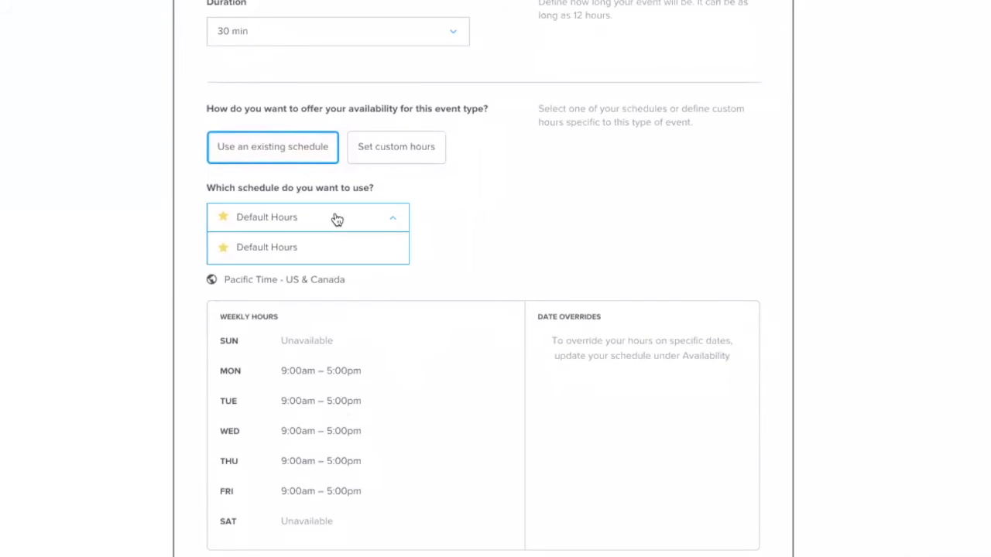
{"action": "left_click", "coordinate": [529, 125]}
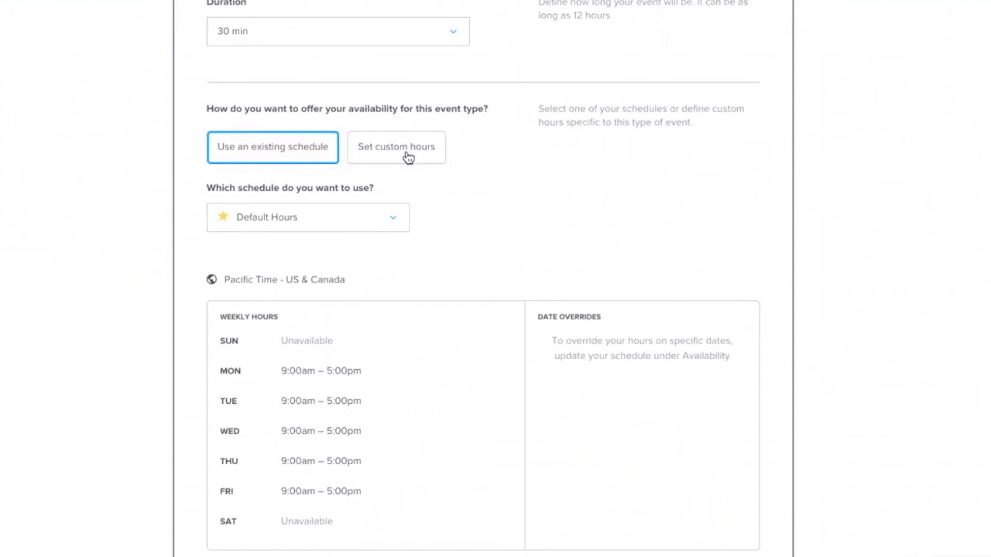
Step: Offer the event's availability through custom hours instead of an existing schedule, and show them in calendar view
{"action": "left_click", "coordinate": [408, 157]}
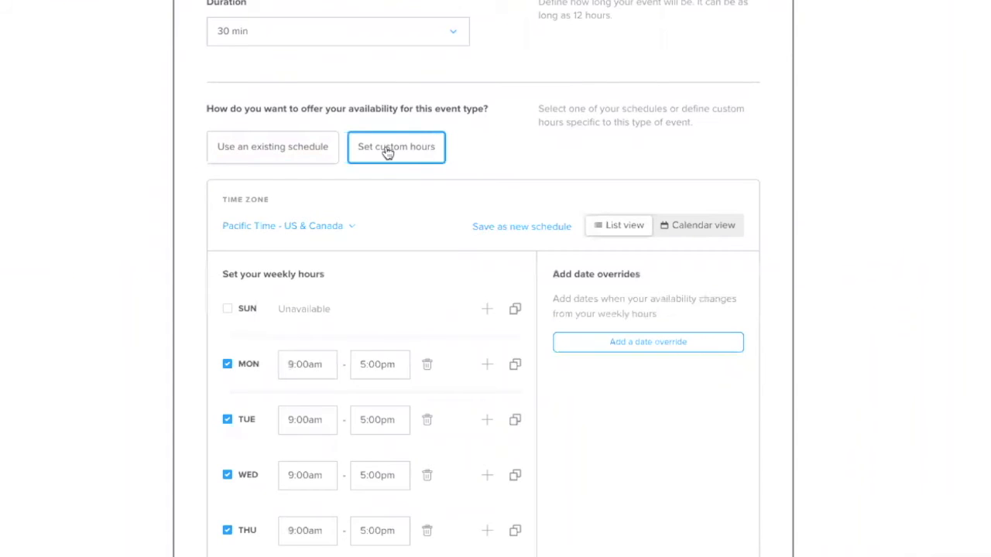
{"action": "scroll", "coordinate": [379, 175], "scroll_direction": "down", "scroll_amount": 2}
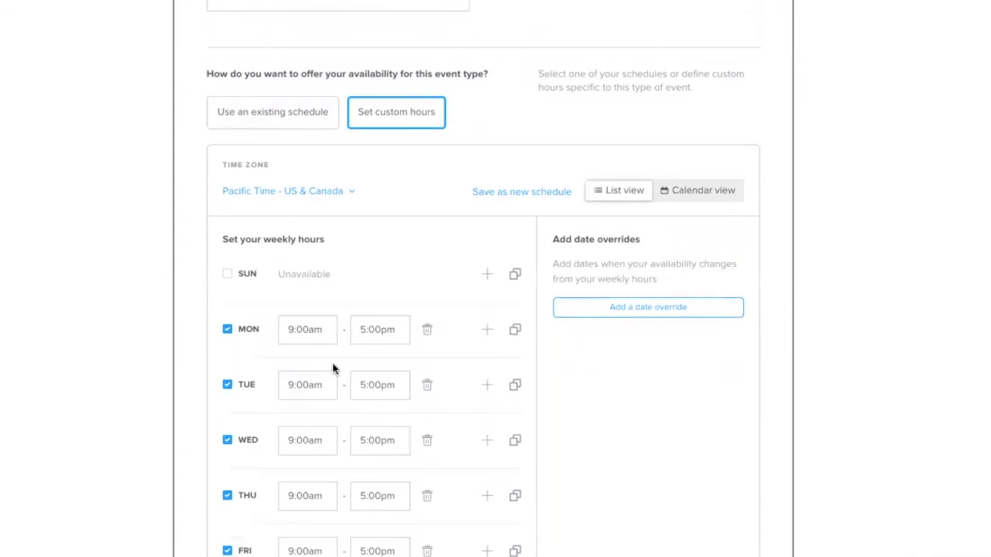
{"action": "left_click", "coordinate": [714, 199]}
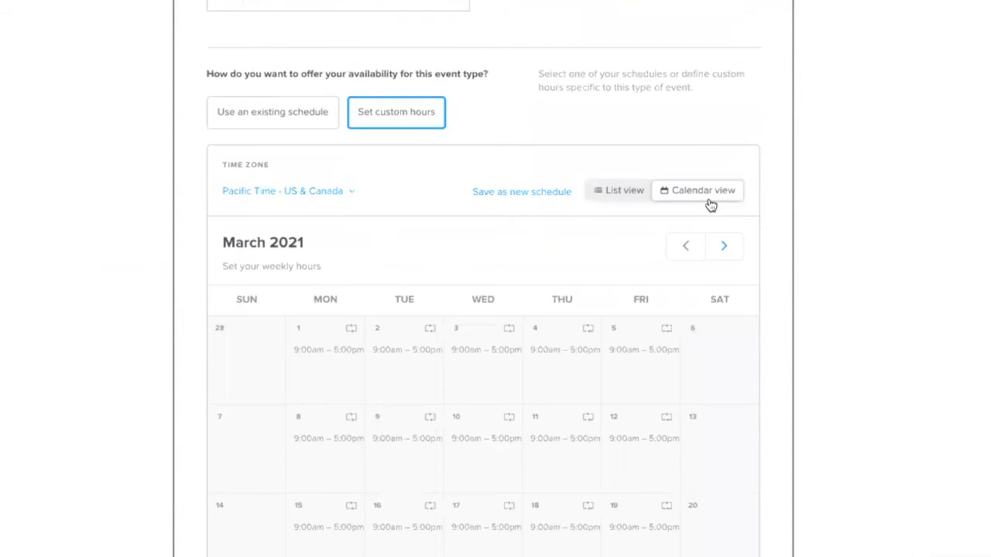
Step: Set the availability for all Fridays to 9:00am–2:00pm and 6:00pm–7:00pm
{"action": "scroll", "coordinate": [673, 310], "scroll_direction": "down", "scroll_amount": 2}
{"action": "left_click", "coordinate": [640, 507]}
{"action": "scroll", "coordinate": [638, 506], "scroll_direction": "down", "scroll_amount": 1}
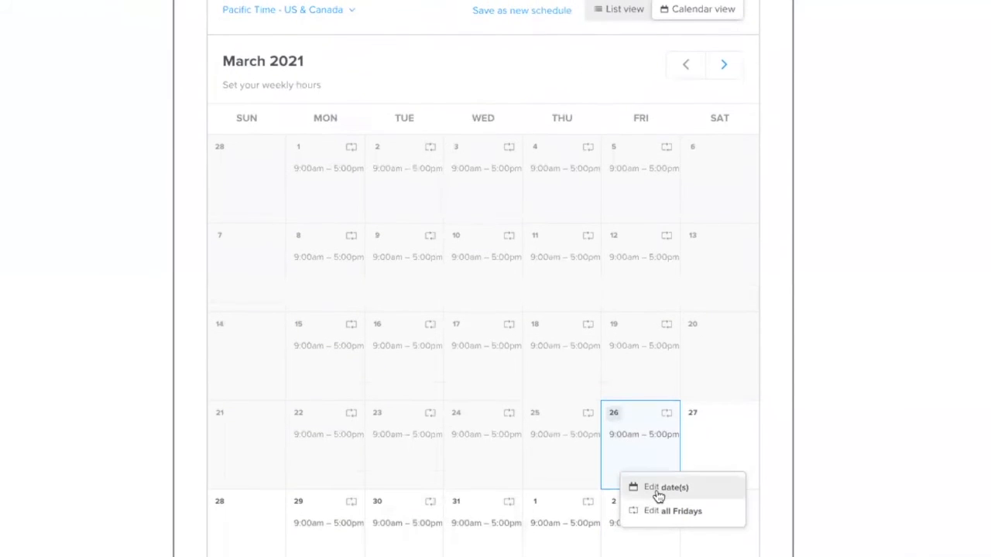
{"action": "left_click", "coordinate": [662, 510]}
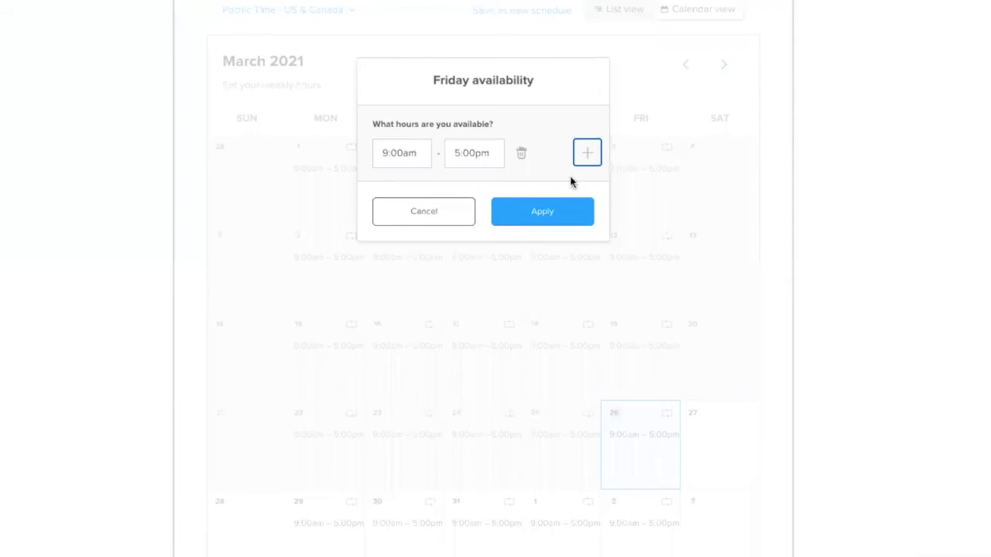
{"action": "left_click", "coordinate": [587, 153]}
{"action": "double_click", "coordinate": [475, 157]}
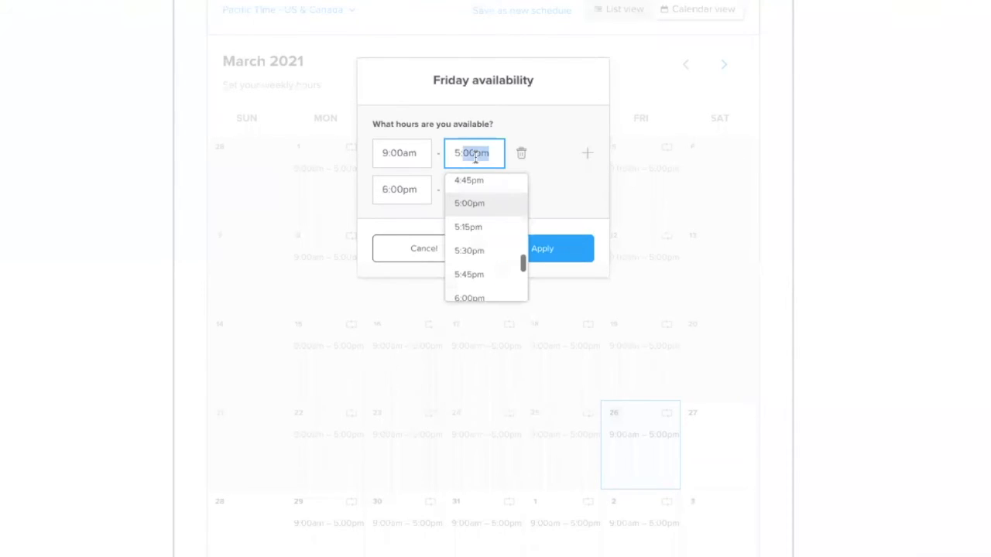
{"action": "key", "text": "super+q"}
{"action": "type", "text": "2p"}
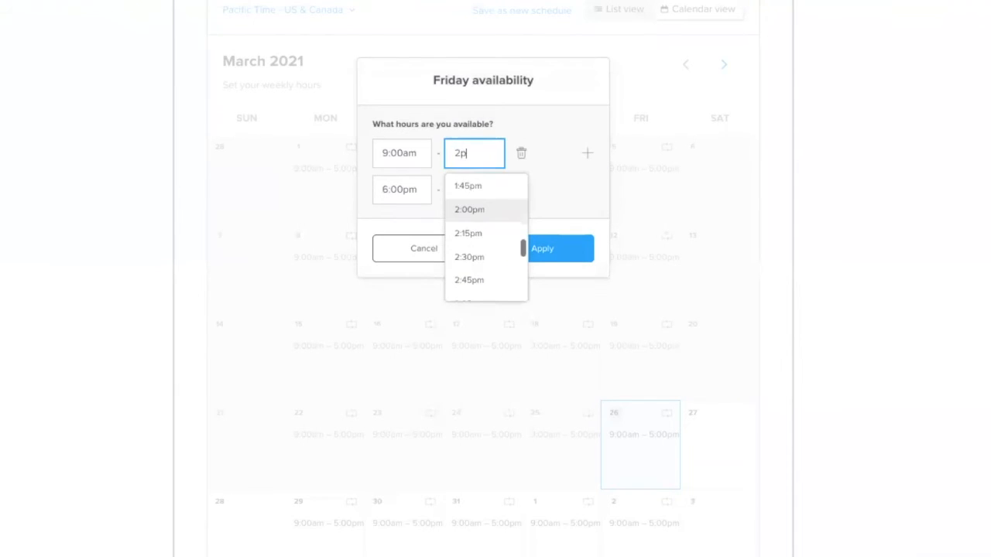
{"action": "key", "text": "Tab"}
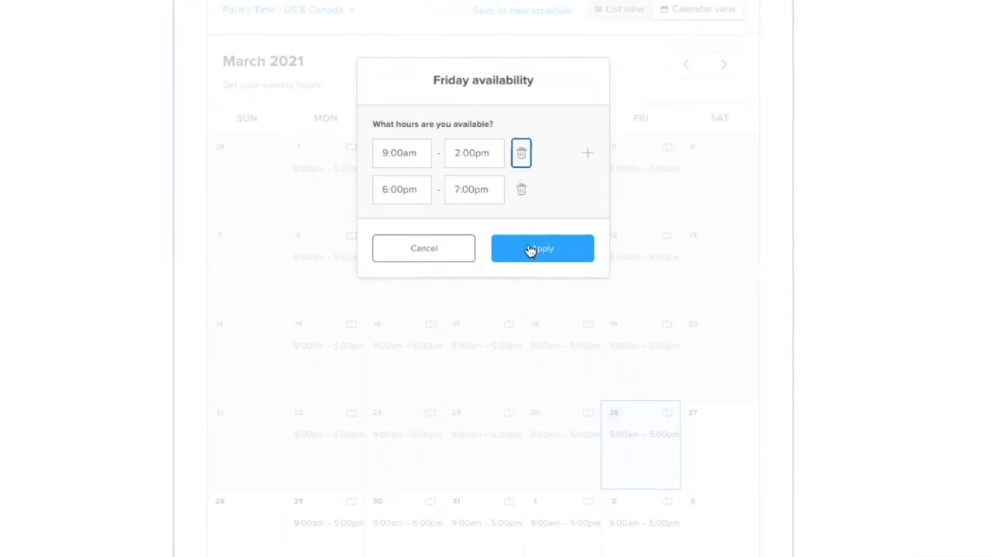
{"action": "left_click", "coordinate": [531, 249]}
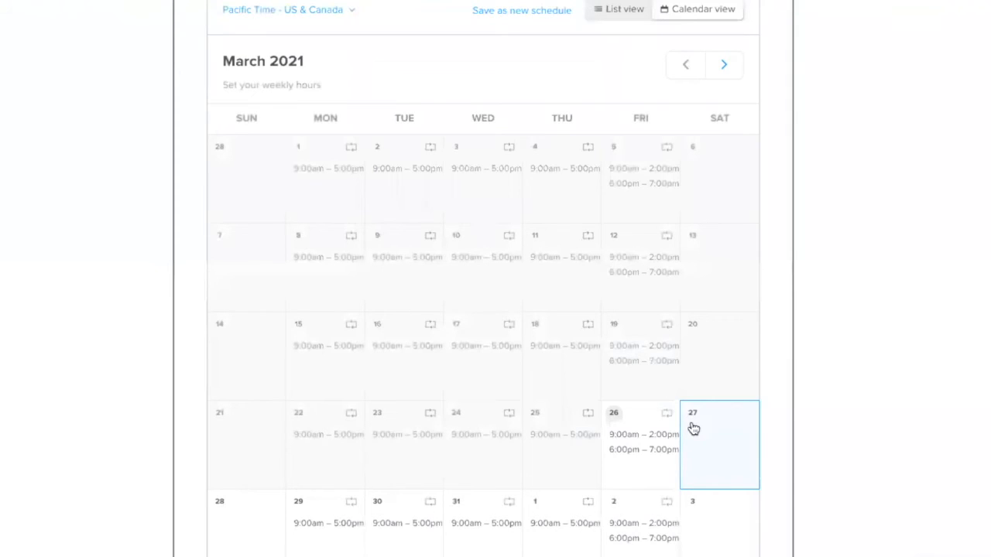
Step: Try custom event durations of 120 min and 20 min, discard the booking changes and return to the event types overview
{"action": "scroll", "coordinate": [685, 423], "scroll_direction": "up", "scroll_amount": 7}
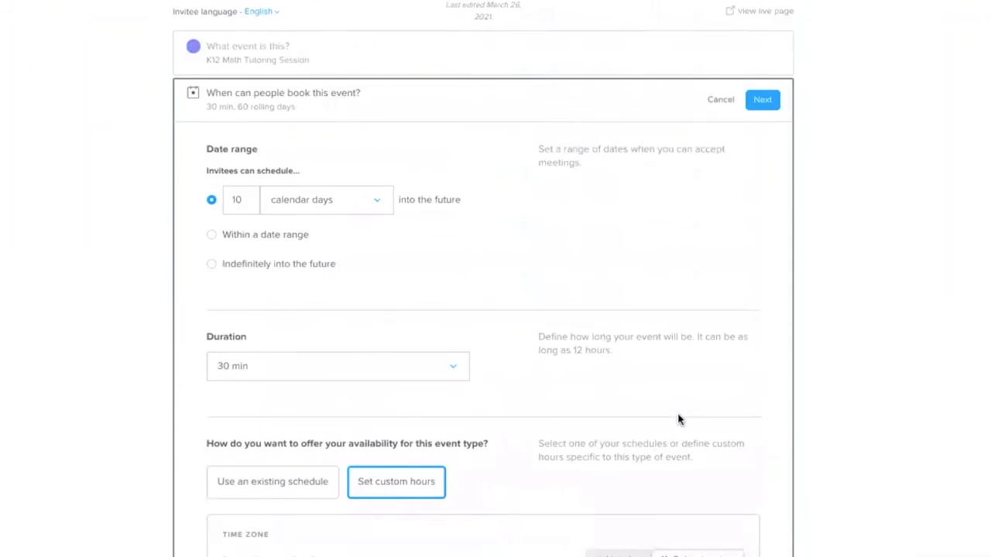
{"action": "scroll", "coordinate": [674, 416], "scroll_direction": "up", "scroll_amount": 1}
{"action": "left_click", "coordinate": [326, 412]}
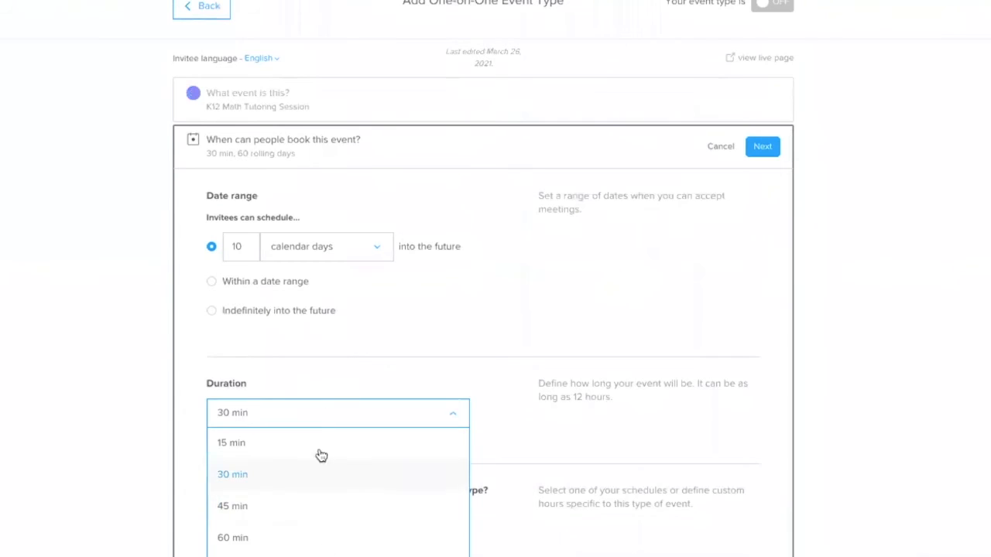
{"action": "left_click", "coordinate": [298, 556]}
{"action": "left_click", "coordinate": [277, 448]}
{"action": "left_click", "coordinate": [321, 341]}
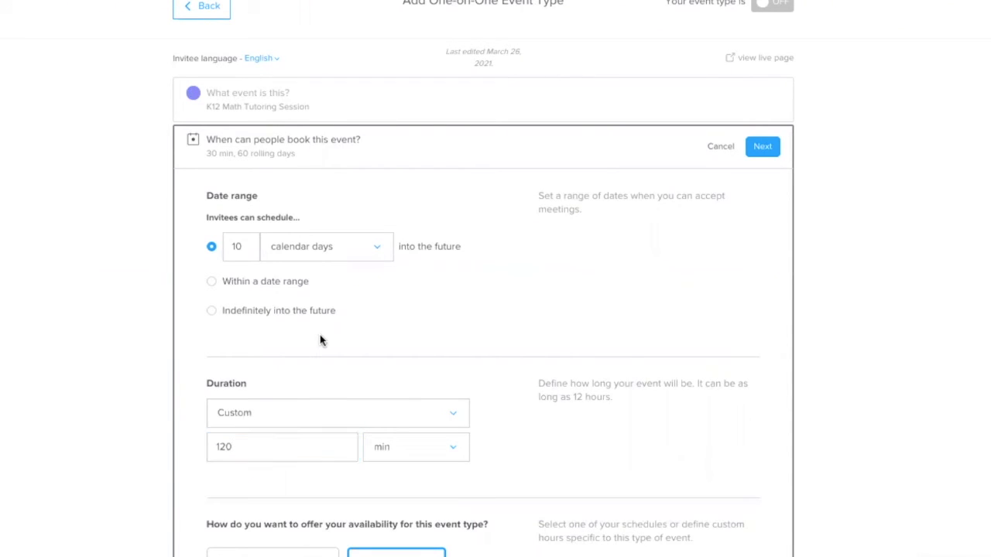
{"action": "double_click", "coordinate": [309, 457]}
{"action": "type", "text": "20"}
{"action": "left_click", "coordinate": [375, 341]}
{"action": "left_click", "coordinate": [712, 148]}
{"action": "left_click", "coordinate": [538, 159]}
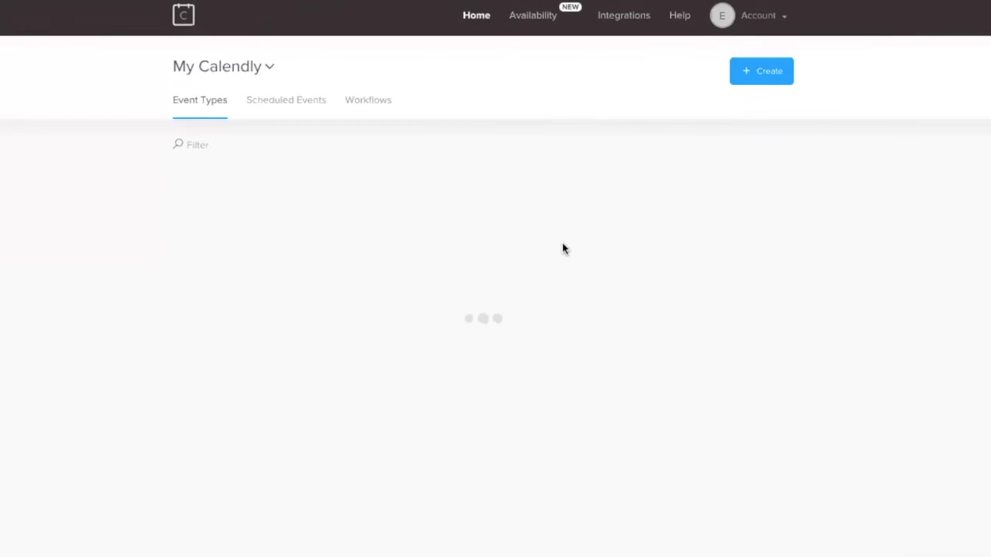
Step: Start a new one-on-one event type
{"action": "left_click", "coordinate": [764, 70]}
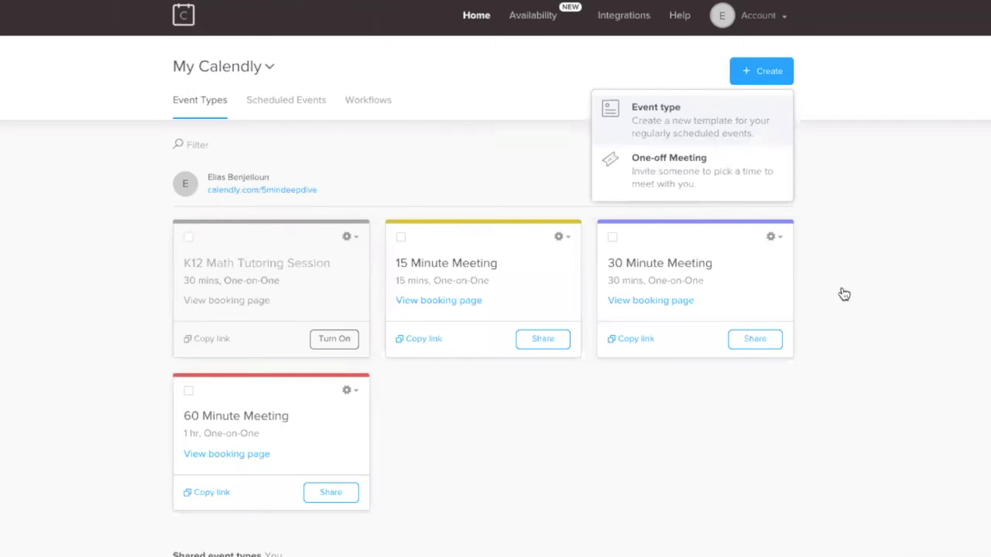
{"action": "left_click", "coordinate": [721, 171]}
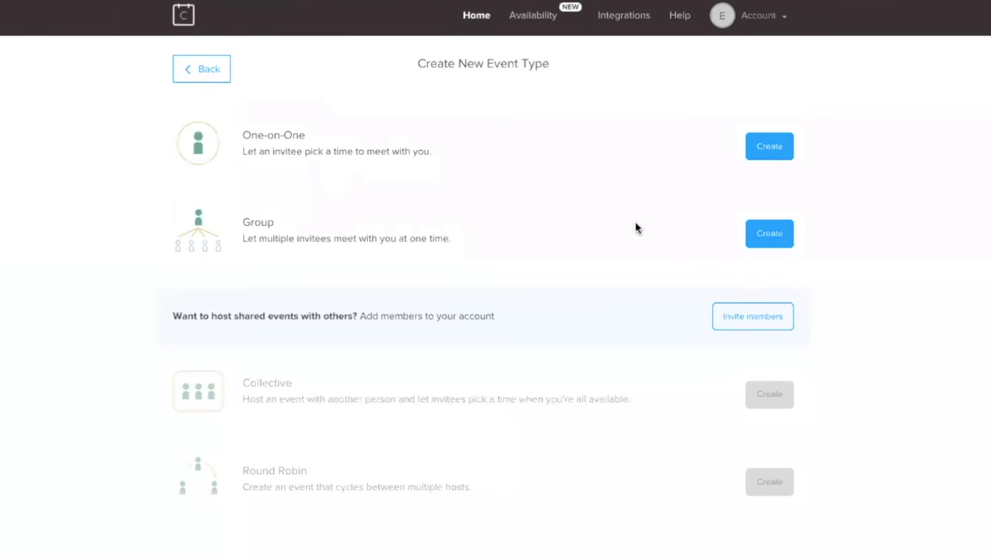
{"action": "left_click", "coordinate": [758, 157]}
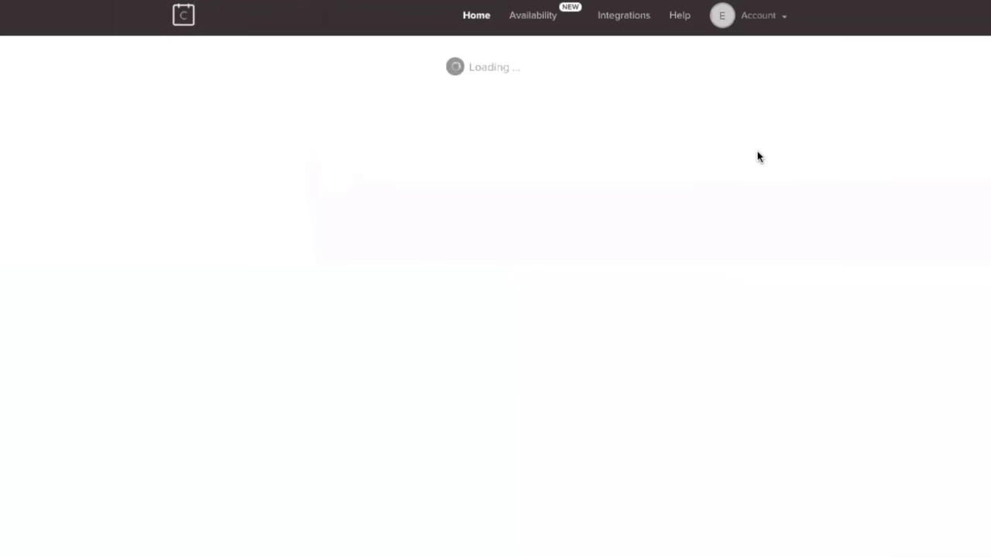
Step: Name the event Podcast Interview, set its location to Google Meet, and continue to the booking settings
{"action": "left_click", "coordinate": [353, 236]}
{"action": "type", "text": "Podcast Interview"}
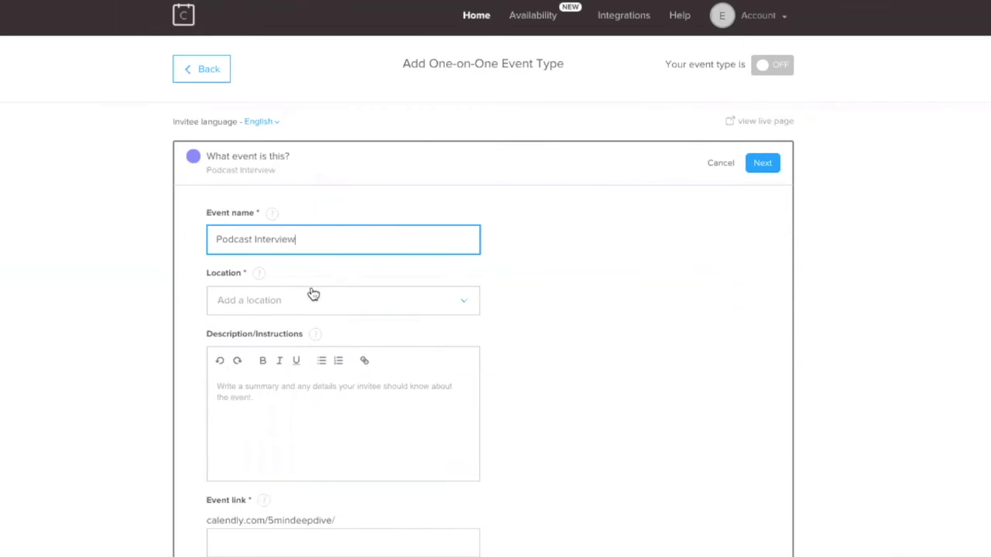
{"action": "left_click", "coordinate": [310, 300]}
{"action": "left_click", "coordinate": [317, 395]}
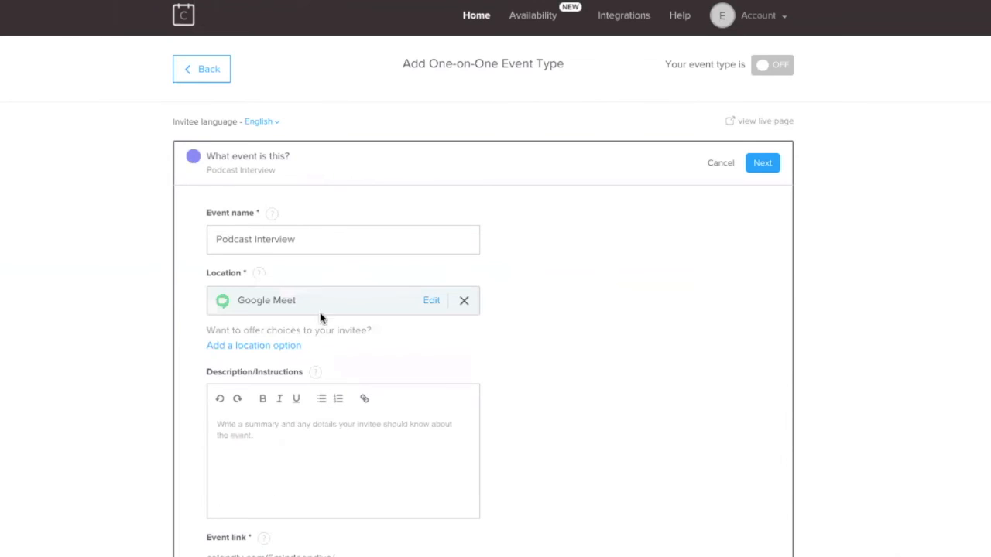
{"action": "scroll", "coordinate": [366, 494], "scroll_direction": "down", "scroll_amount": 3}
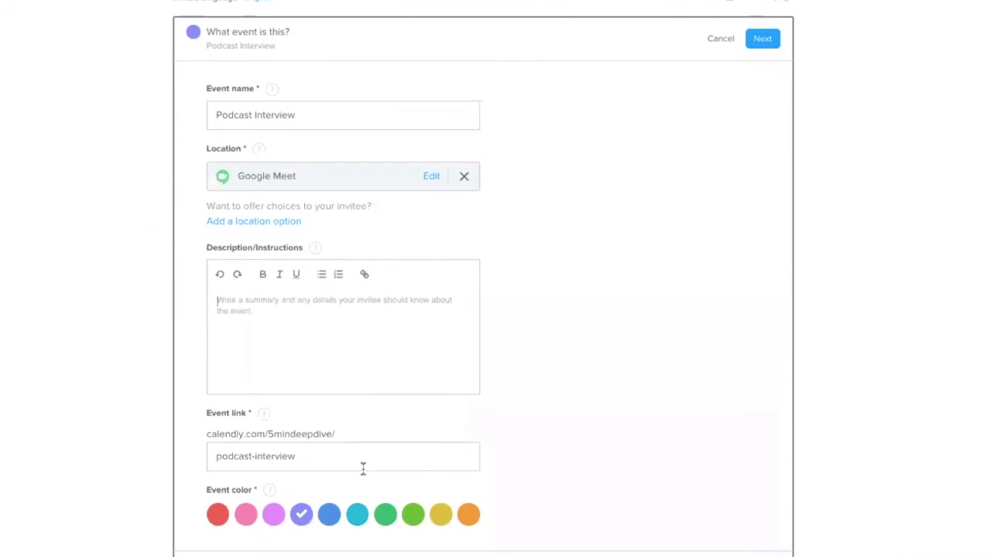
{"action": "left_click", "coordinate": [762, 40]}
Step: Review the booking settings of the Podcast Interview event and save them with their default values
{"action": "scroll", "coordinate": [547, 306], "scroll_direction": "down", "scroll_amount": 3}
{"action": "scroll", "coordinate": [547, 305], "scroll_direction": "up", "scroll_amount": 2}
{"action": "scroll", "coordinate": [546, 306], "scroll_direction": "down", "scroll_amount": 3}
{"action": "scroll", "coordinate": [546, 306], "scroll_direction": "up", "scroll_amount": 5}
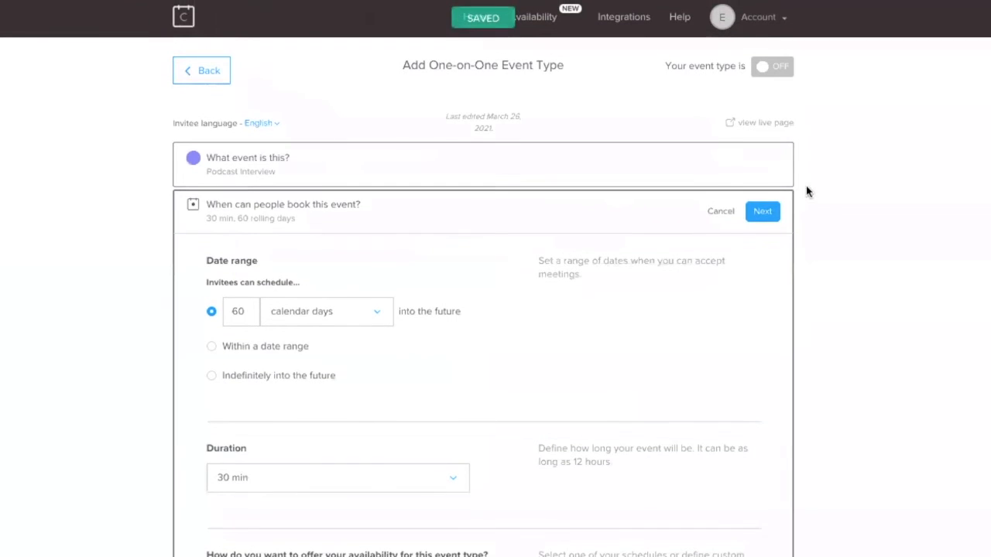
{"action": "left_click", "coordinate": [770, 220]}
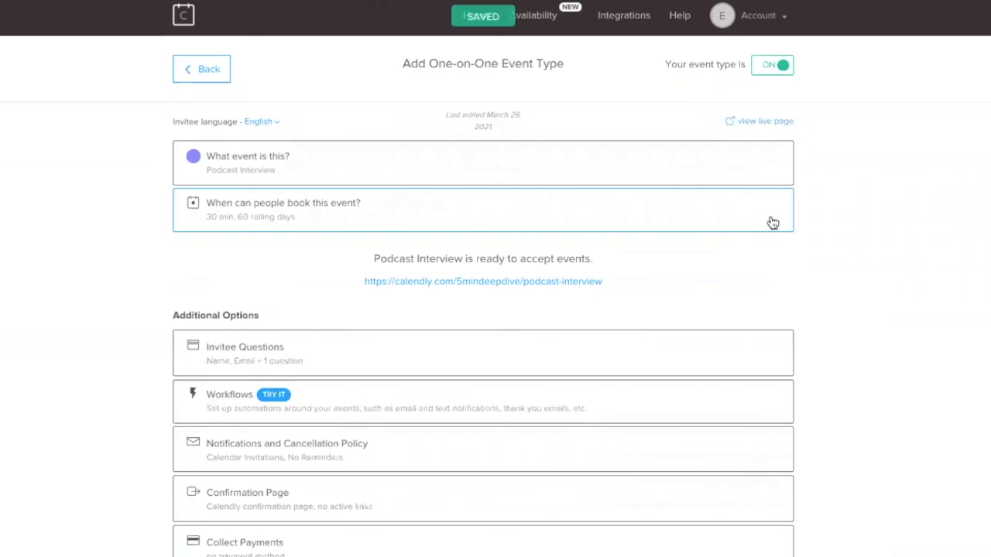
Step: Add a required invitee question "Topics you will discuss on my podcast" with the Multiple Lines answer type
{"action": "scroll", "coordinate": [773, 223], "scroll_direction": "down", "scroll_amount": 1}
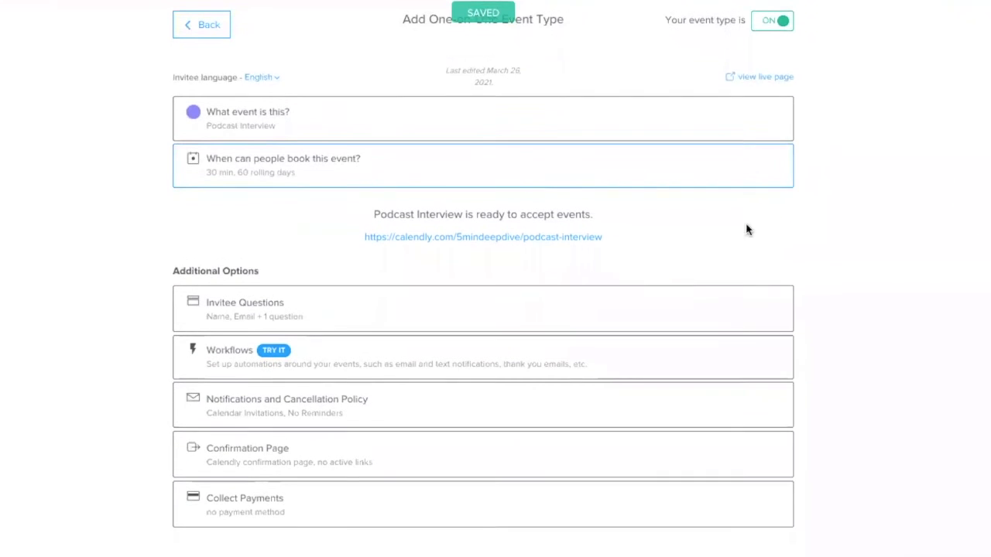
{"action": "left_click", "coordinate": [656, 310]}
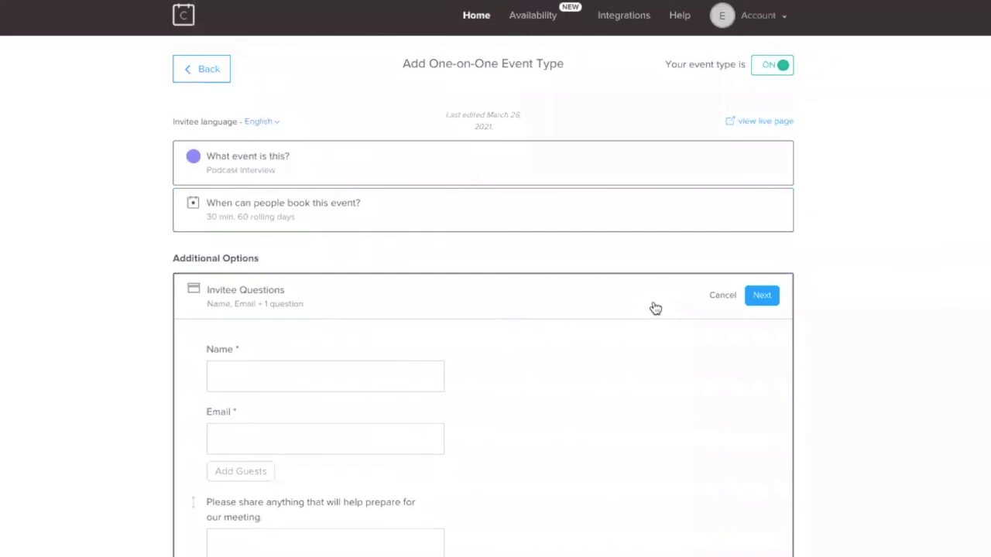
{"action": "scroll", "coordinate": [653, 308], "scroll_direction": "down", "scroll_amount": 3}
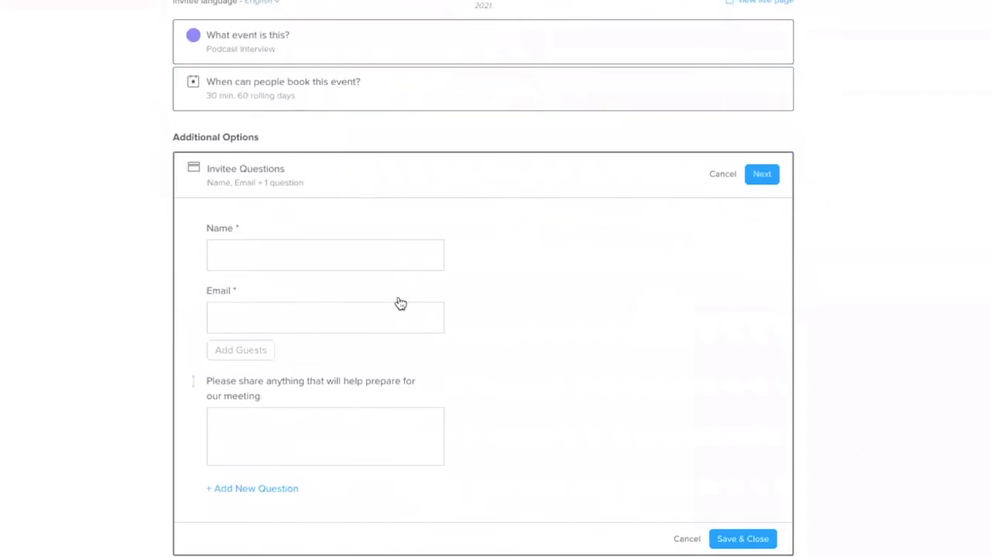
{"action": "left_click", "coordinate": [271, 491]}
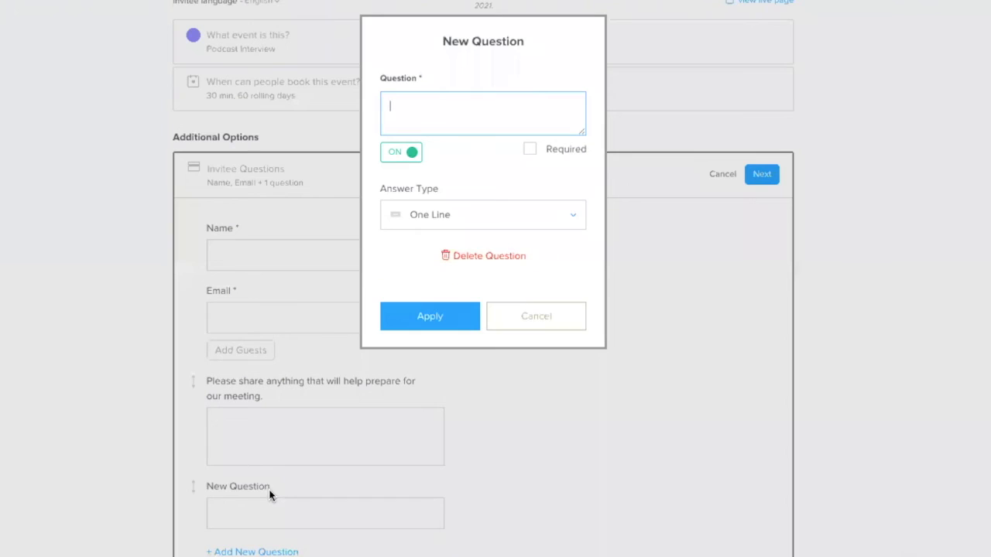
{"action": "left_click", "coordinate": [455, 220]}
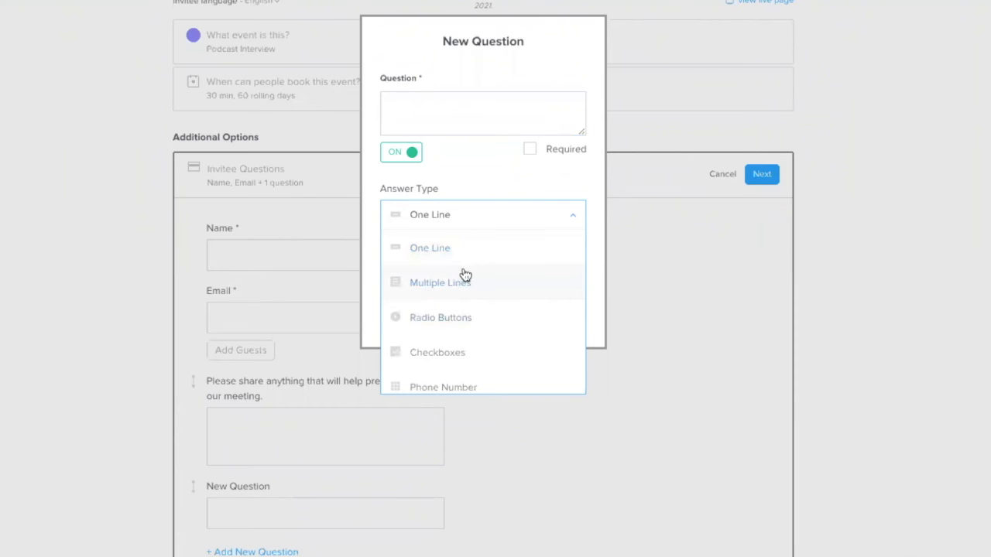
{"action": "left_click", "coordinate": [467, 288]}
{"action": "left_click", "coordinate": [439, 115]}
{"action": "type", "text": "Topics you will discuss on m"}
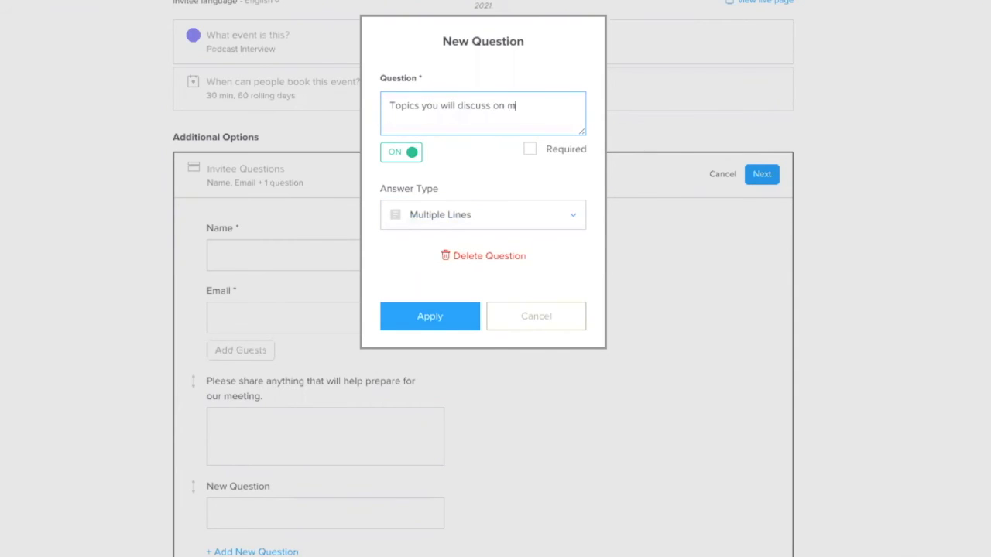
{"action": "type", "text": "y podcast"}
{"action": "left_click", "coordinate": [530, 150]}
{"action": "left_click", "coordinate": [447, 325]}
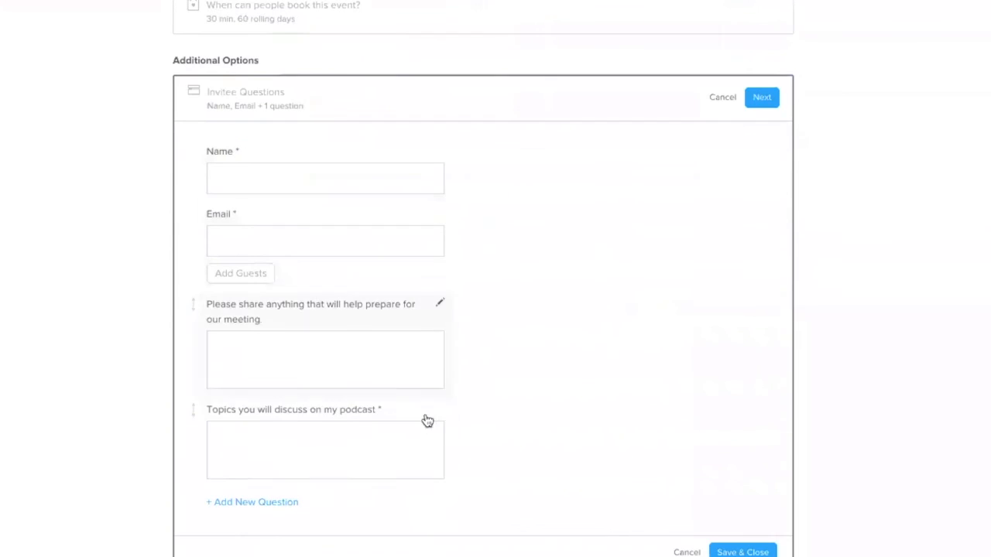
Step: Delete the invitee question "Please share anything that will help prepare for our meeting."
{"action": "left_click", "coordinate": [434, 307]}
{"action": "left_click", "coordinate": [481, 260]}
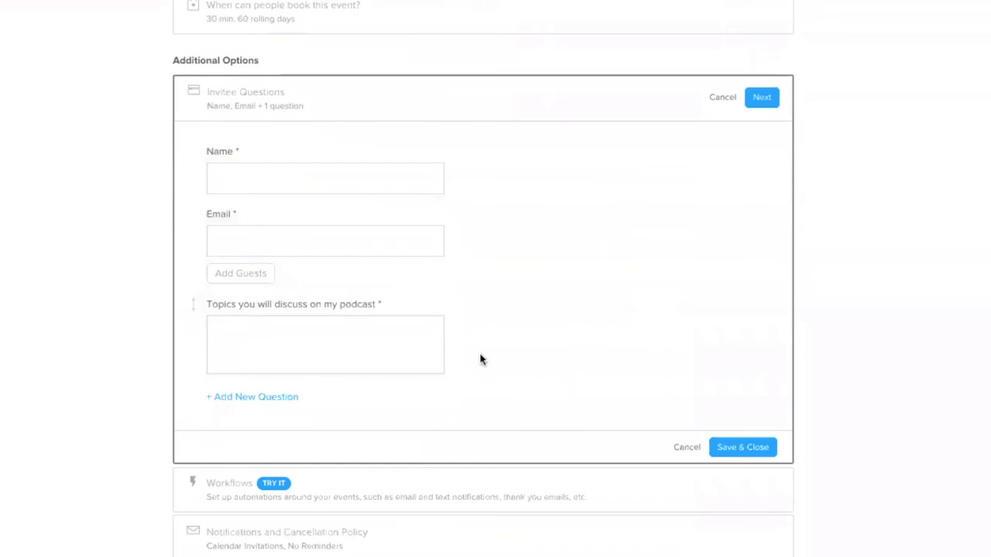
Step: Examine the answer types available for another new invitee question, and discard that question
{"action": "left_click", "coordinate": [255, 397]}
{"action": "left_click", "coordinate": [507, 216]}
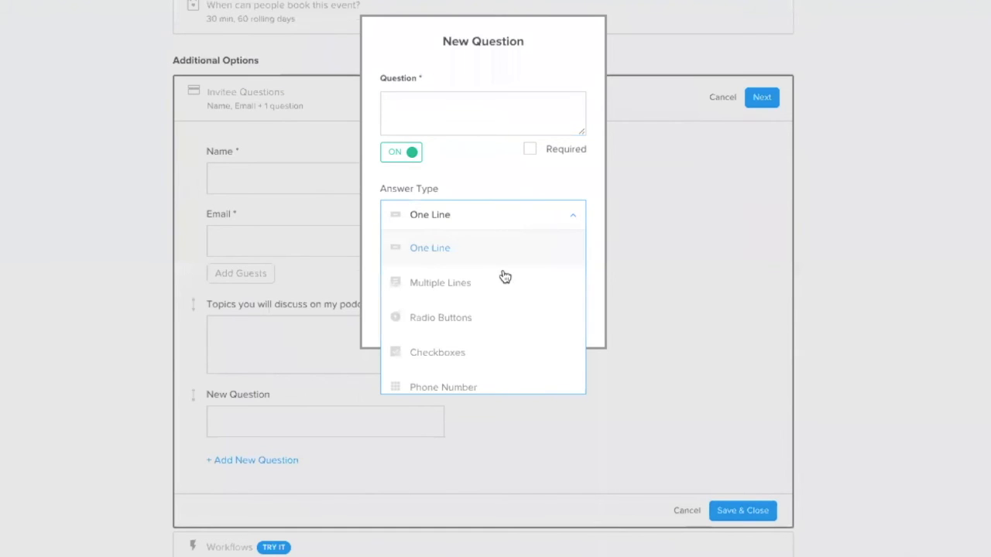
{"action": "scroll", "coordinate": [505, 277], "scroll_direction": "down", "scroll_amount": 1}
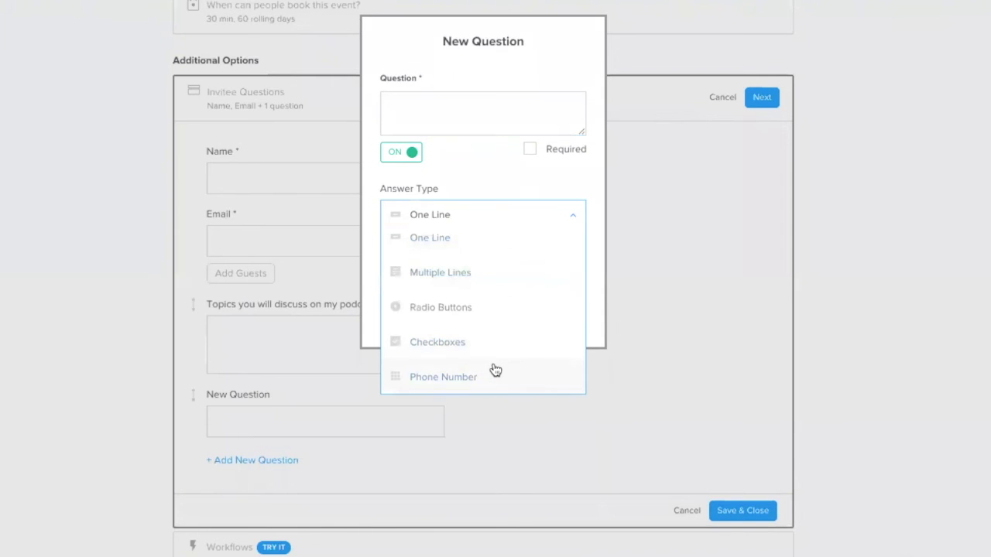
{"action": "left_click", "coordinate": [565, 180]}
{"action": "left_click", "coordinate": [442, 316]}
{"action": "left_click", "coordinate": [518, 334]}
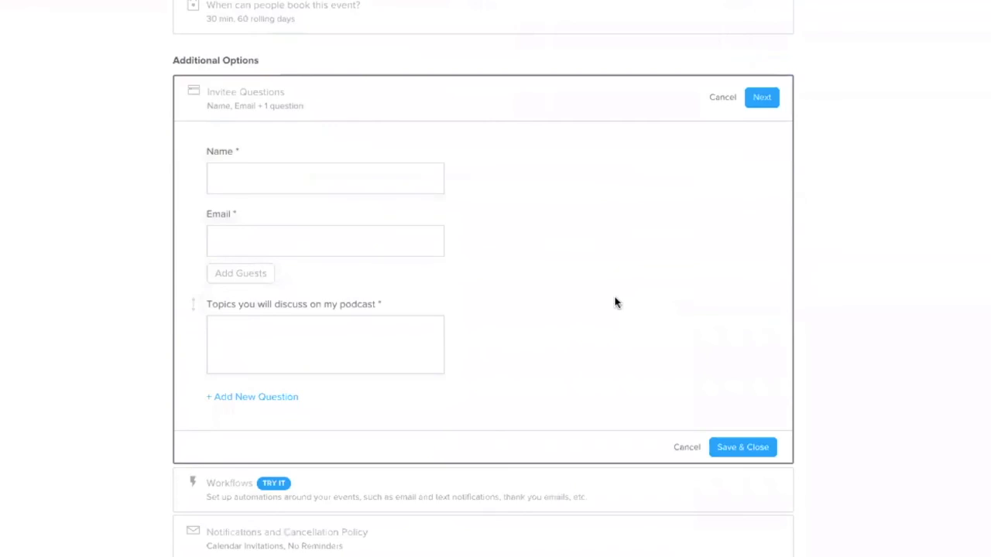
Step: Save the invitee questions and open the Workflows section to examine its example automations
{"action": "left_click", "coordinate": [759, 99]}
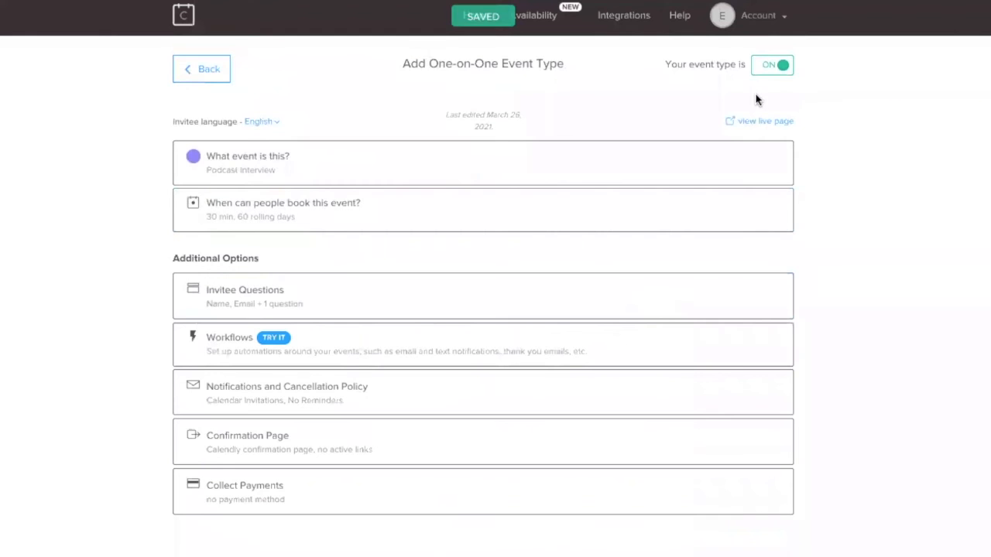
{"action": "left_click", "coordinate": [708, 343]}
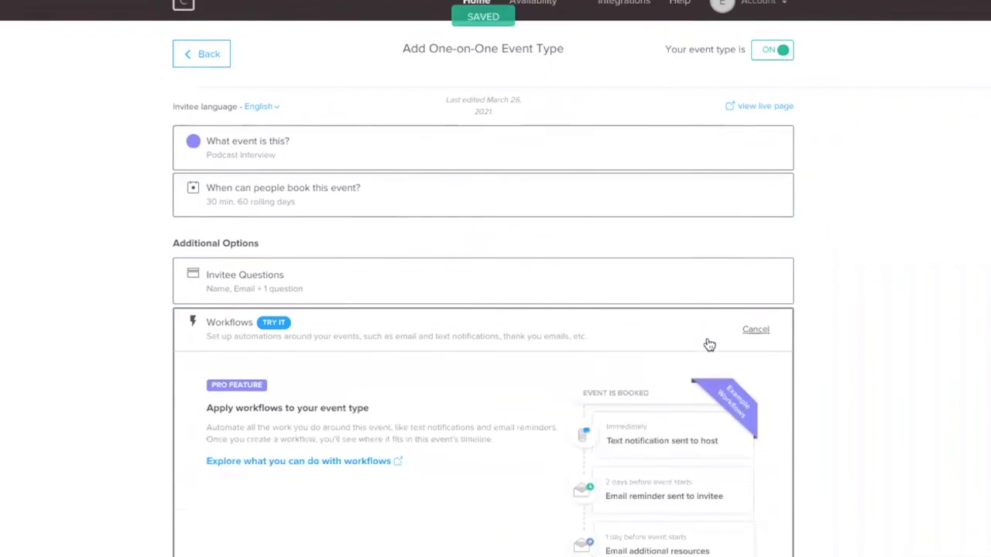
{"action": "scroll", "coordinate": [710, 344], "scroll_direction": "down", "scroll_amount": 3}
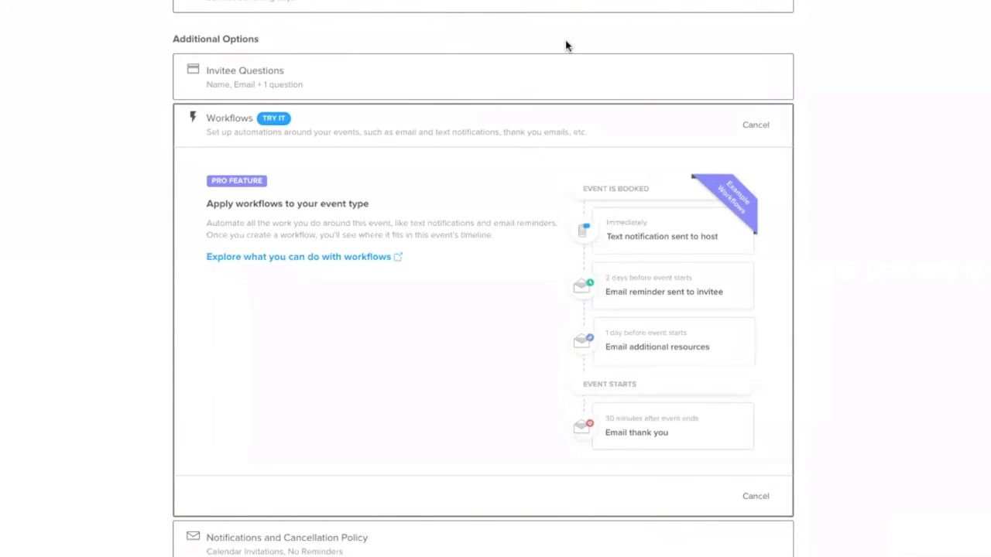
Step: Add a required invitee question "Phone" with the Phone Number answer type and save the invitee questions
{"action": "left_click", "coordinate": [566, 74]}
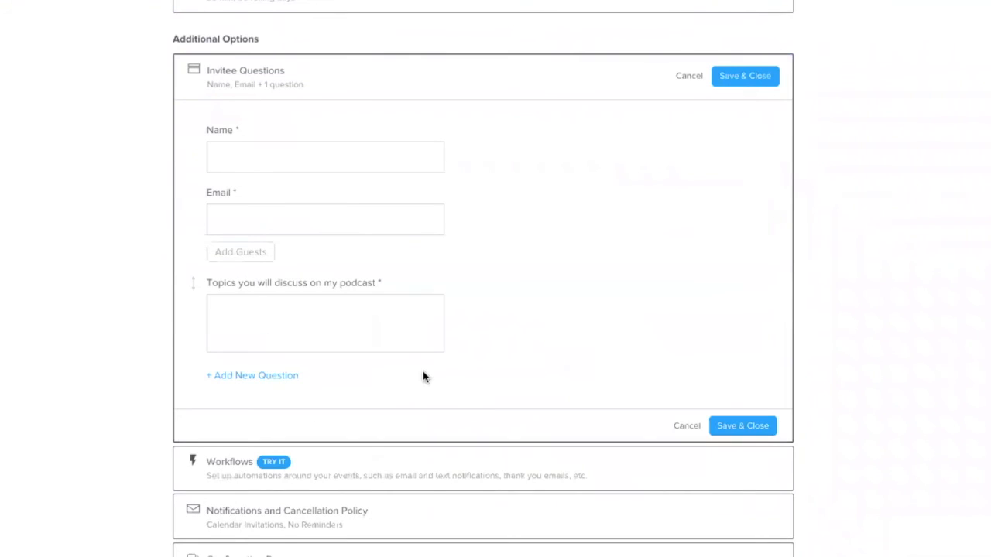
{"action": "left_click", "coordinate": [288, 375]}
{"action": "type", "text": "Phon"}
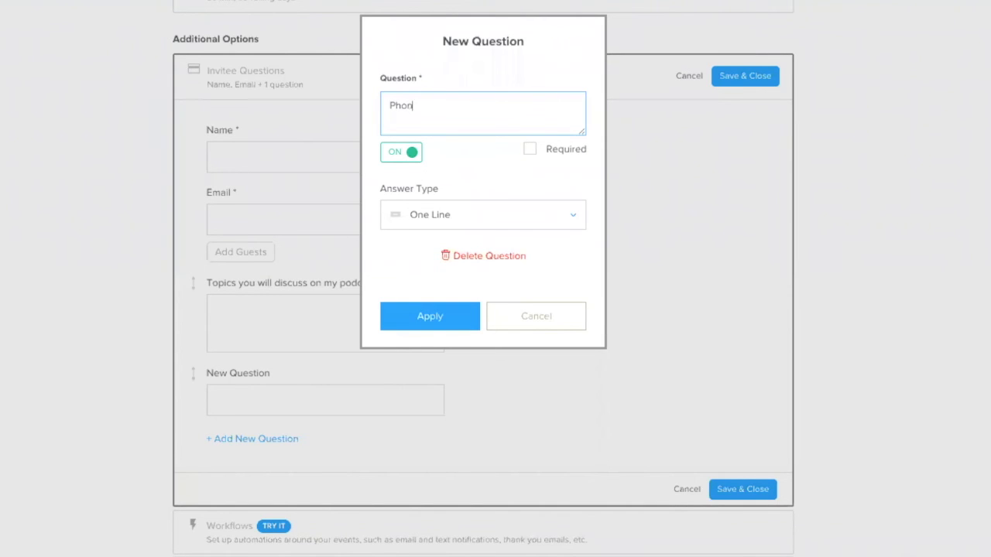
{"action": "left_click", "coordinate": [496, 209]}
{"action": "scroll", "coordinate": [477, 398], "scroll_direction": "down", "scroll_amount": 1}
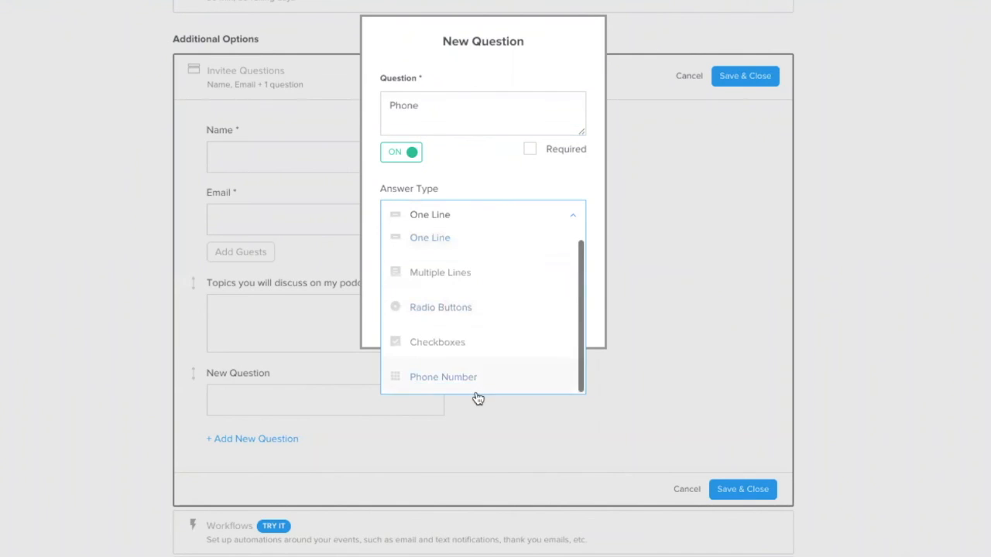
{"action": "left_click", "coordinate": [476, 377]}
{"action": "left_click", "coordinate": [529, 150]}
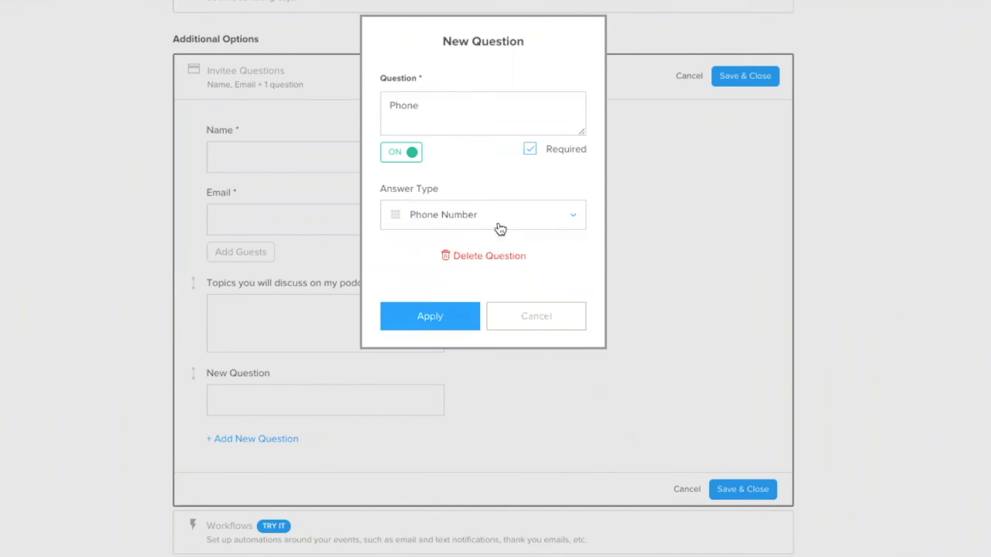
{"action": "left_click", "coordinate": [462, 314]}
{"action": "left_click", "coordinate": [745, 77]}
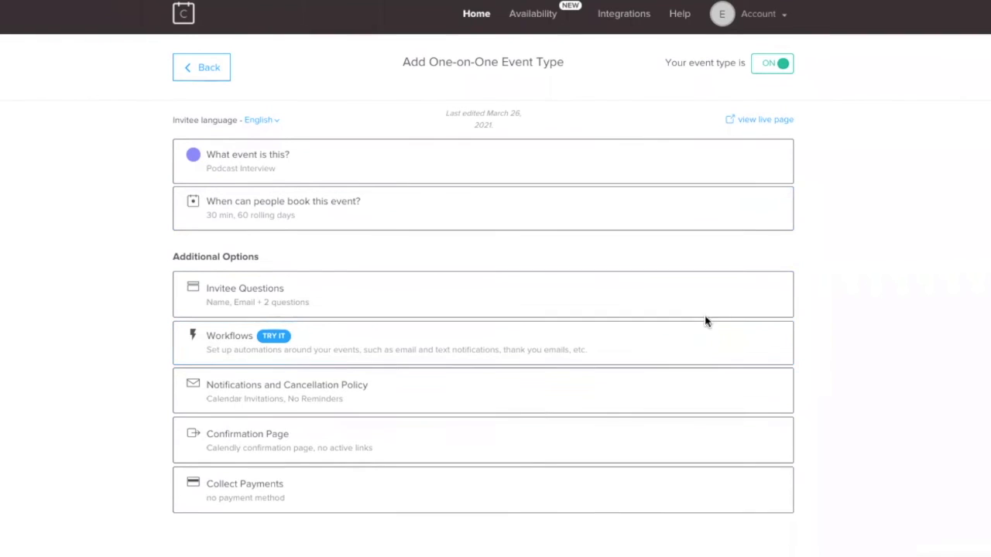
Step: View the event type's live page, and examine the example automations in the Workflows section before closing it
{"action": "left_click", "coordinate": [786, 123]}
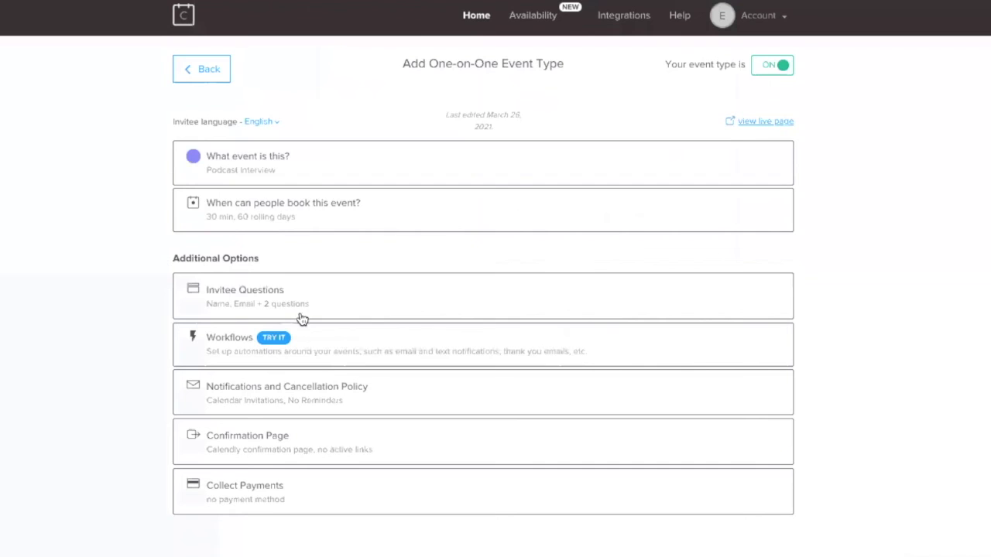
{"action": "left_click", "coordinate": [324, 345]}
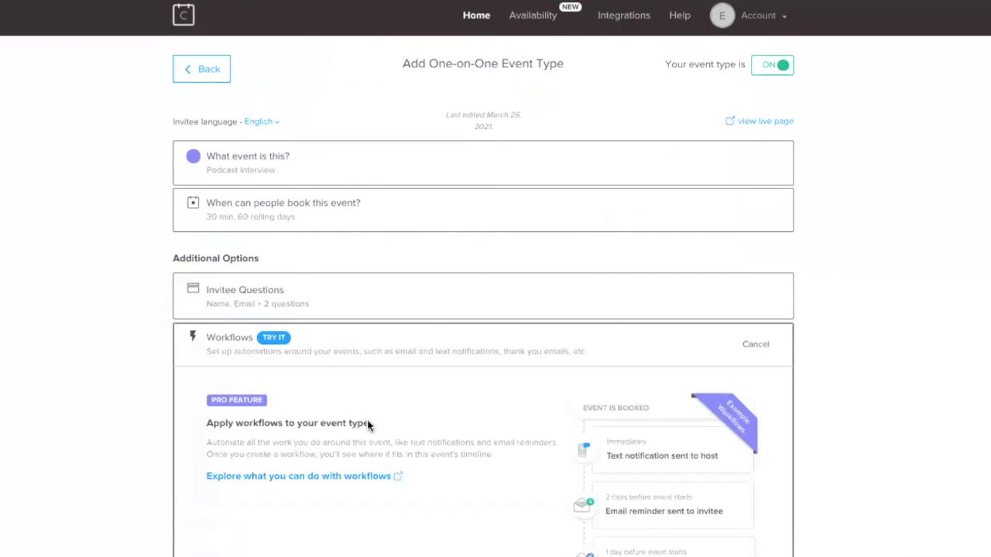
{"action": "scroll", "coordinate": [403, 380], "scroll_direction": "down", "scroll_amount": 1}
{"action": "scroll", "coordinate": [476, 402], "scroll_direction": "down", "scroll_amount": 2}
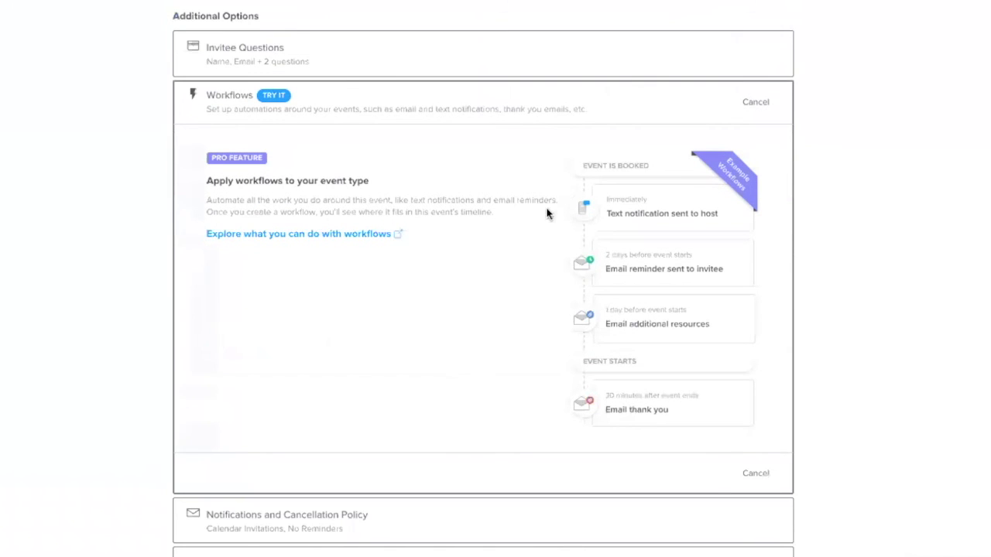
{"action": "left_click", "coordinate": [752, 472]}
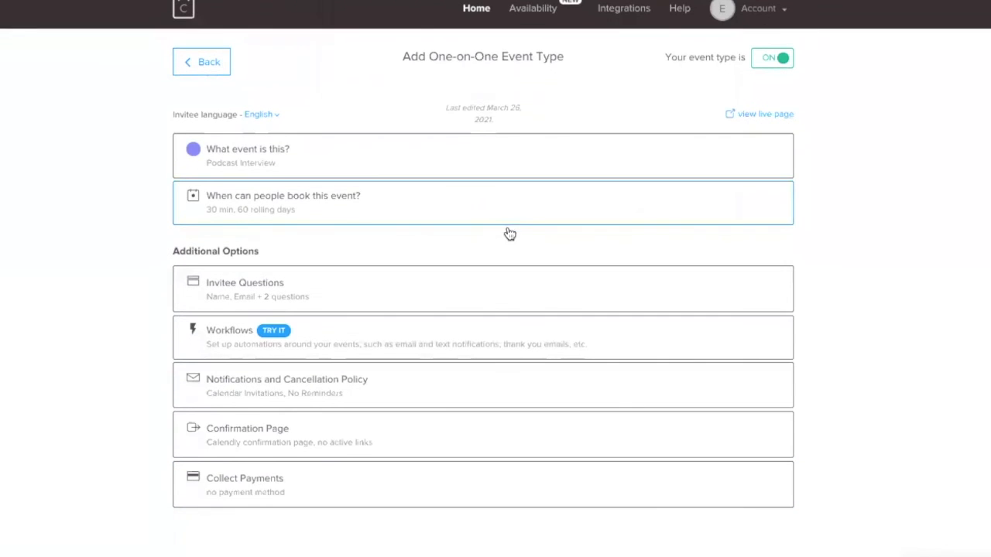
Step: Examine the Notifications and Cancellation Policy options, including the calendar invitation's title and body personalization, and close the section without saving
{"action": "left_click", "coordinate": [287, 409]}
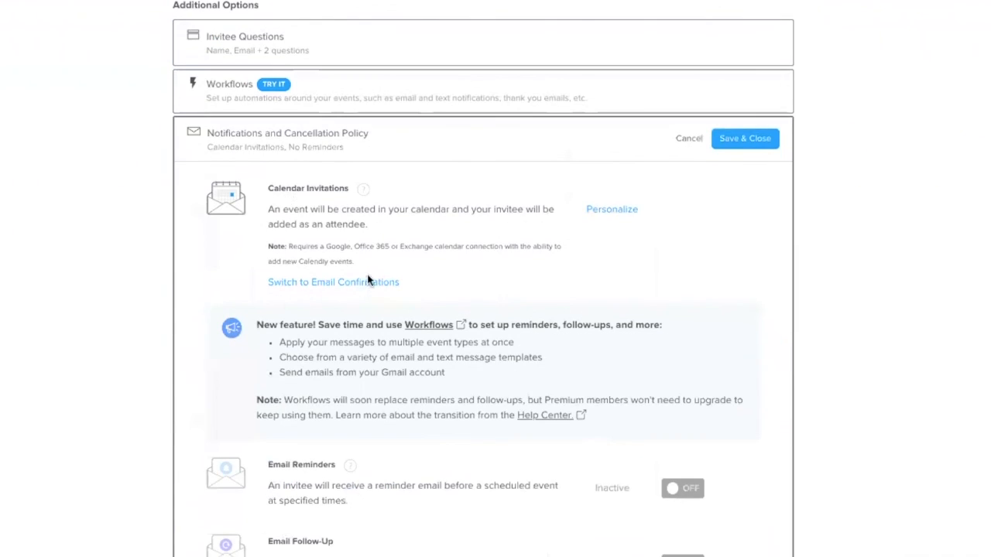
{"action": "scroll", "coordinate": [464, 348], "scroll_direction": "down", "scroll_amount": 1}
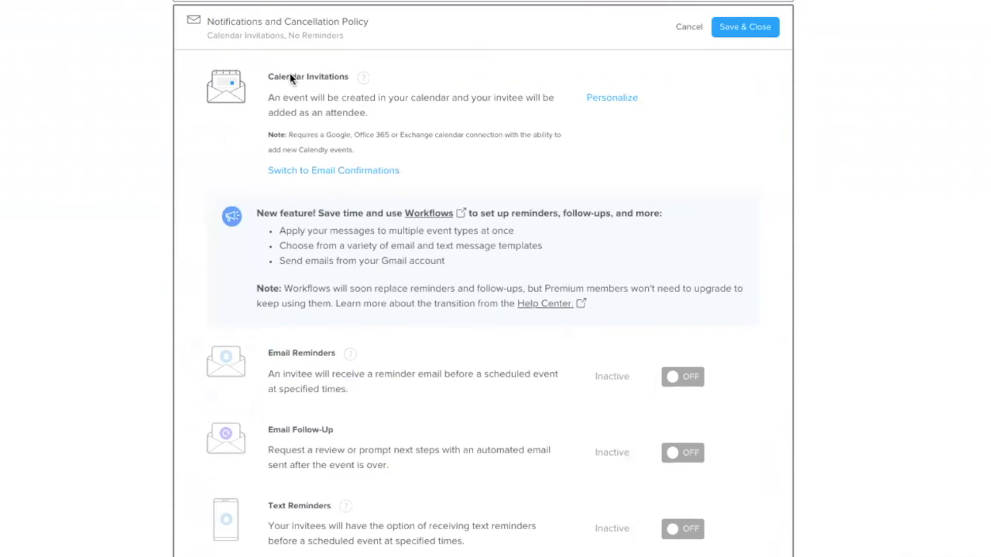
{"action": "left_click", "coordinate": [612, 99]}
{"action": "scroll", "coordinate": [442, 290], "scroll_direction": "up", "scroll_amount": 1}
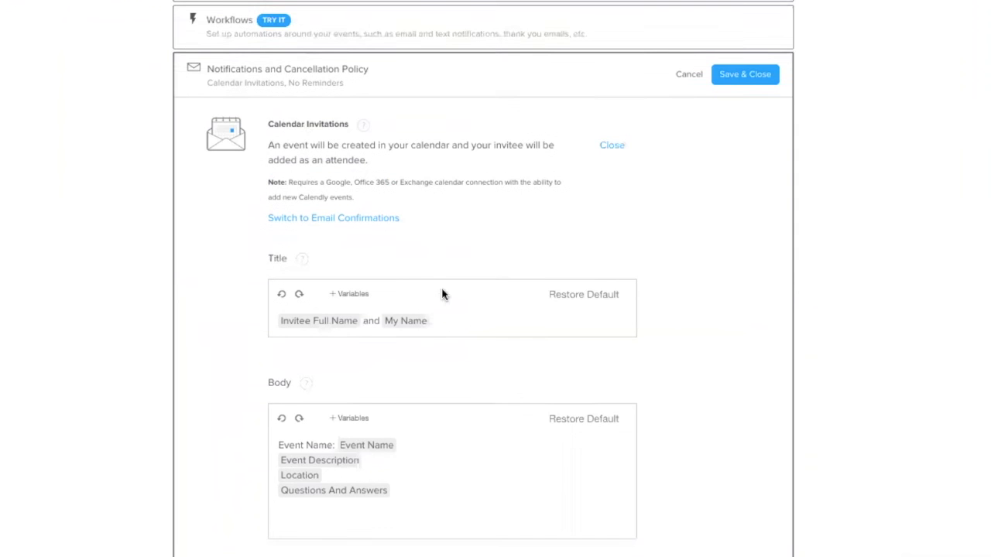
{"action": "left_click", "coordinate": [616, 151]}
{"action": "scroll", "coordinate": [479, 420], "scroll_direction": "down", "scroll_amount": 3}
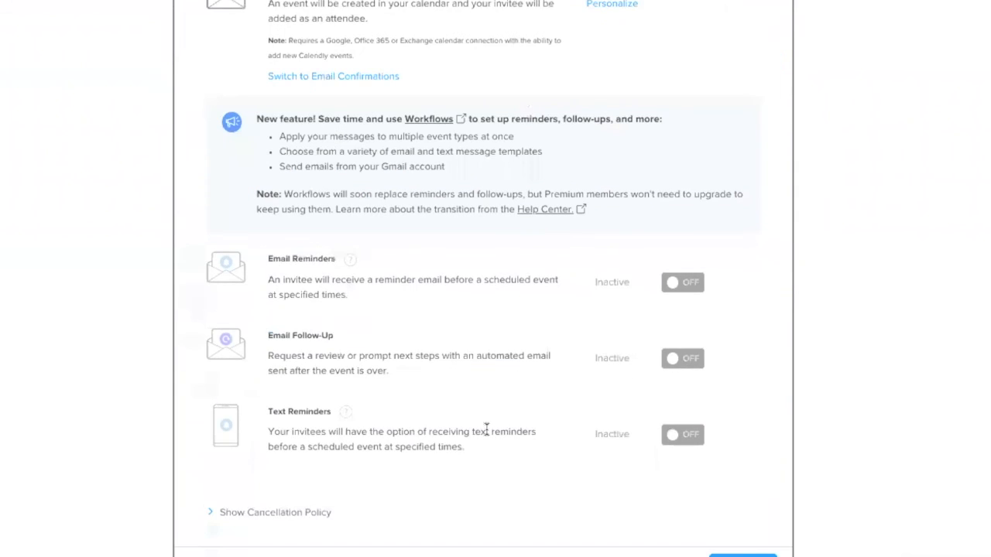
{"action": "scroll", "coordinate": [484, 426], "scroll_direction": "up", "scroll_amount": 3}
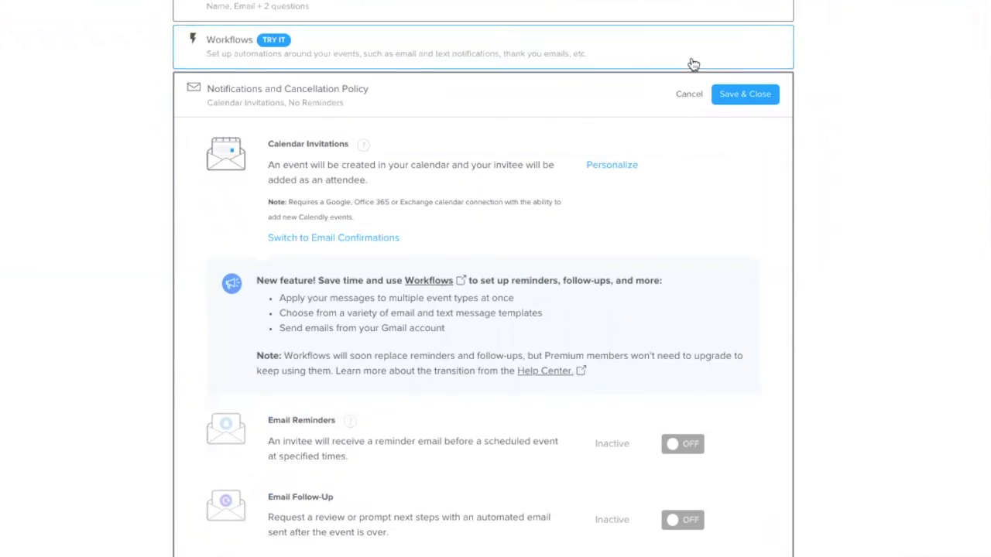
{"action": "left_click", "coordinate": [688, 96]}
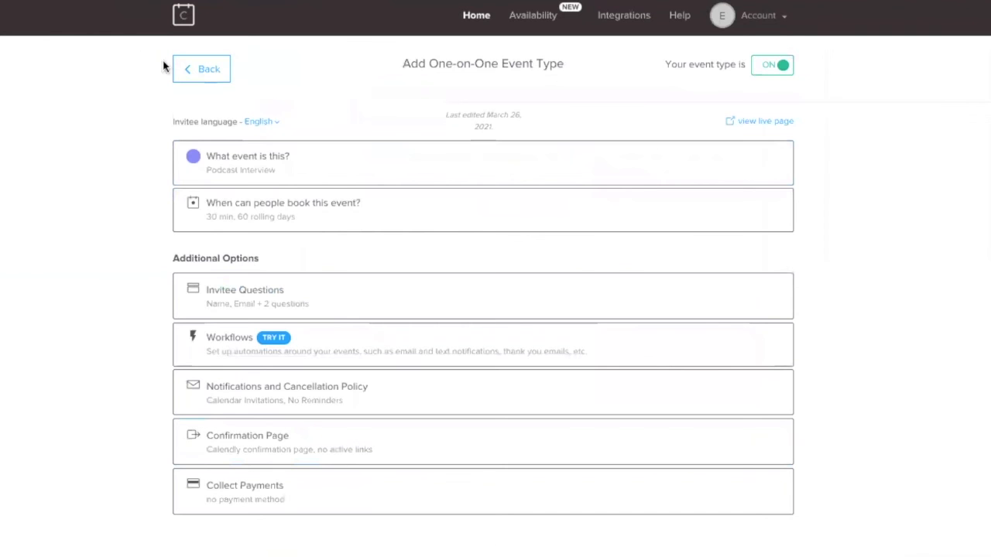
Step: Try to save the Confirmation Page set to "Redirect to an external site" with the redirect URL left blank
{"action": "left_click", "coordinate": [248, 456]}
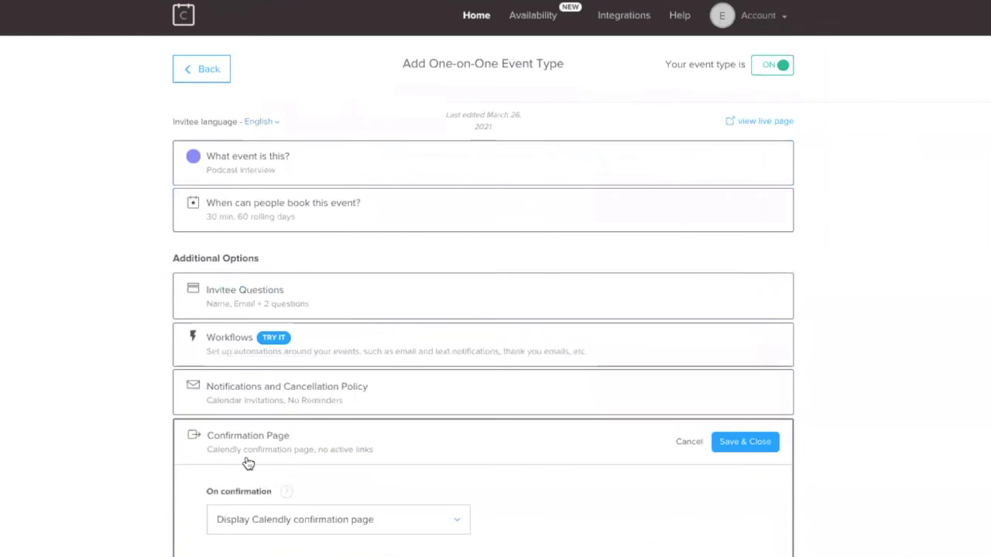
{"action": "left_click", "coordinate": [279, 400]}
{"action": "left_click", "coordinate": [279, 466]}
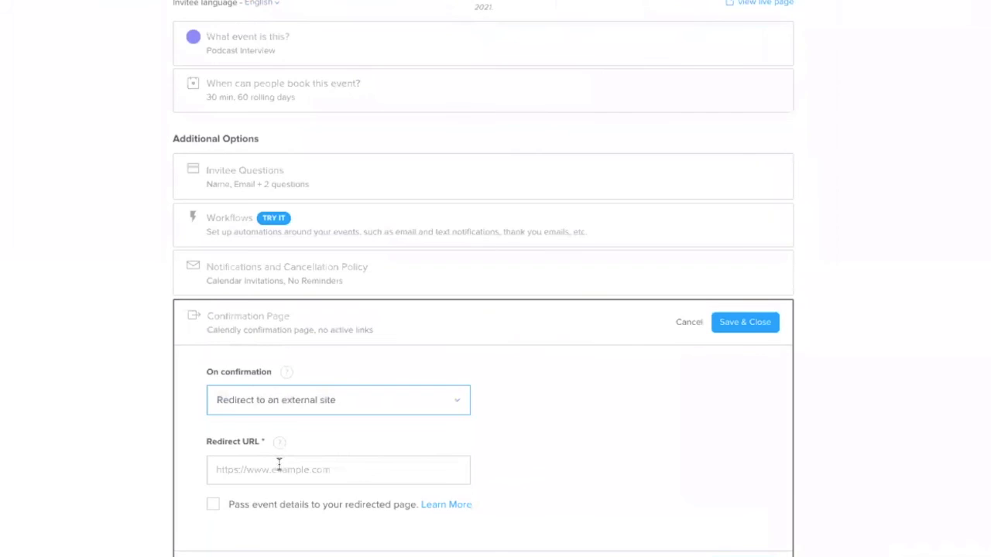
{"action": "scroll", "coordinate": [280, 465], "scroll_direction": "down", "scroll_amount": 2}
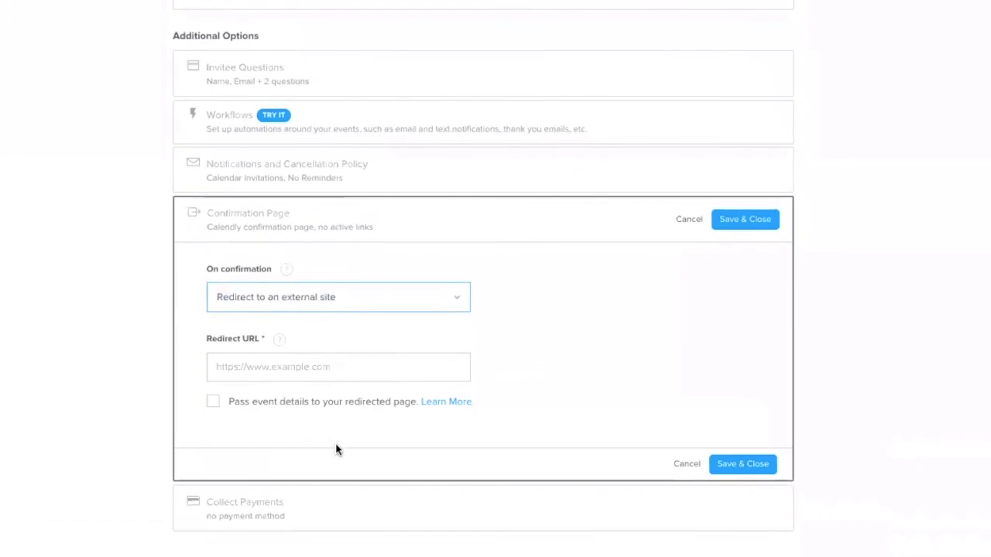
{"action": "left_click", "coordinate": [336, 378]}
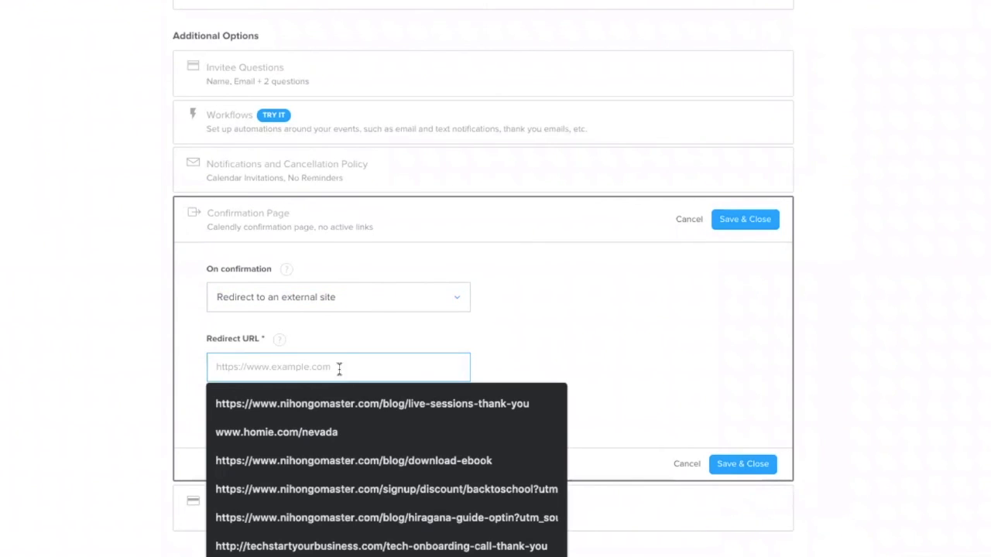
{"action": "left_click", "coordinate": [348, 336]}
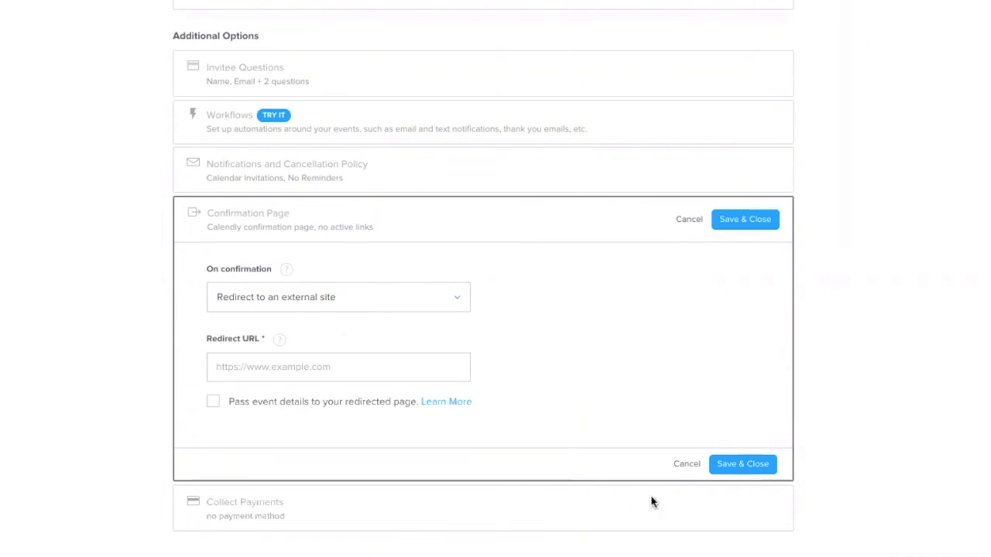
{"action": "left_click", "coordinate": [694, 464]}
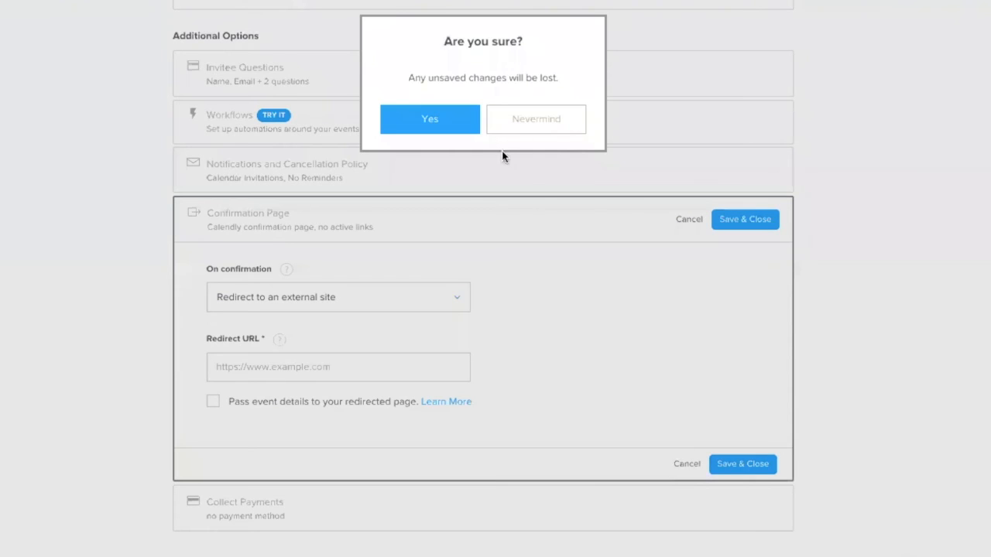
{"action": "left_click", "coordinate": [518, 132]}
{"action": "left_click", "coordinate": [742, 218]}
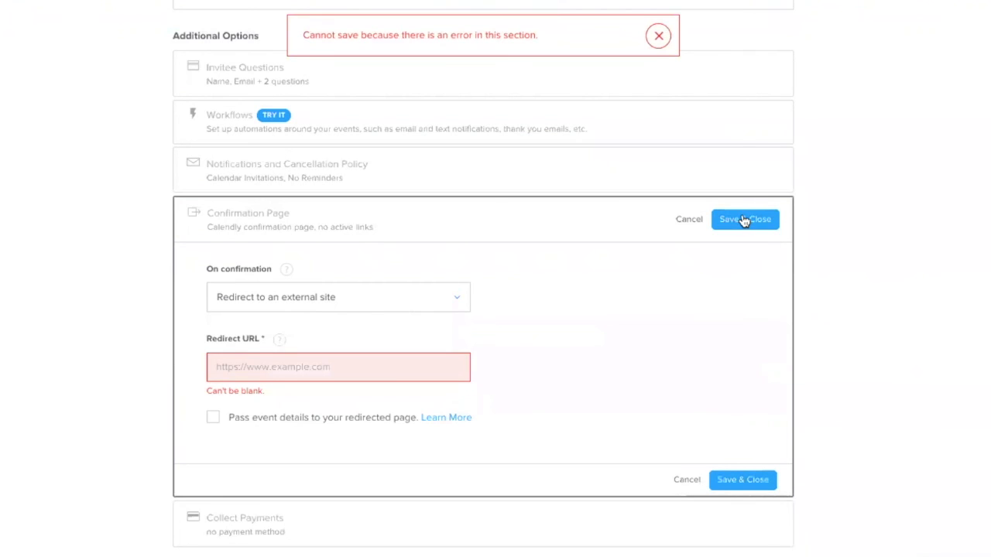
Step: Set the on-confirmation action to "Display Calendly confirmation page" and save the Confirmation Page section
{"action": "left_click", "coordinate": [376, 312]}
{"action": "left_click", "coordinate": [371, 339]}
{"action": "left_click", "coordinate": [765, 222]}
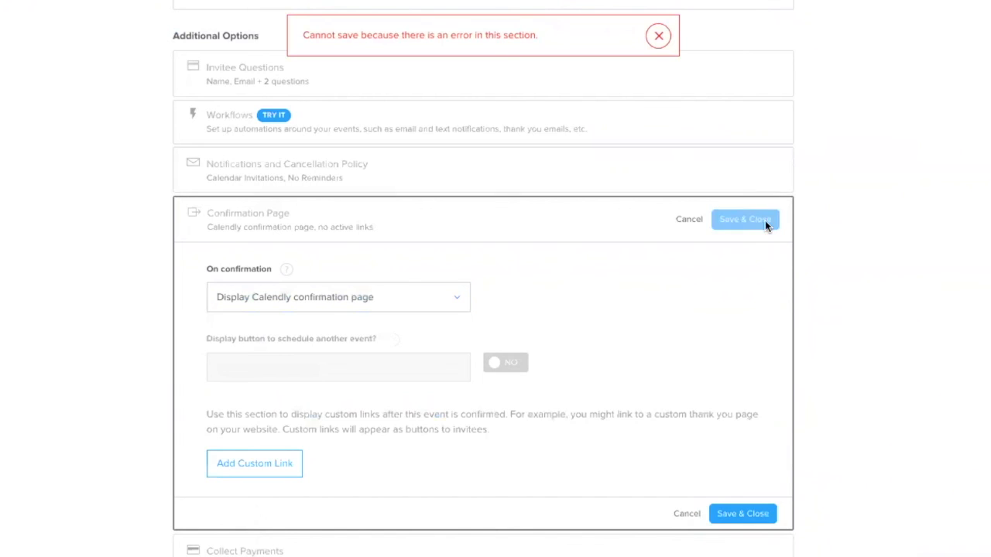
Step: Examine the Collect Payments options for the event type and close the section without saving
{"action": "left_click", "coordinate": [364, 484]}
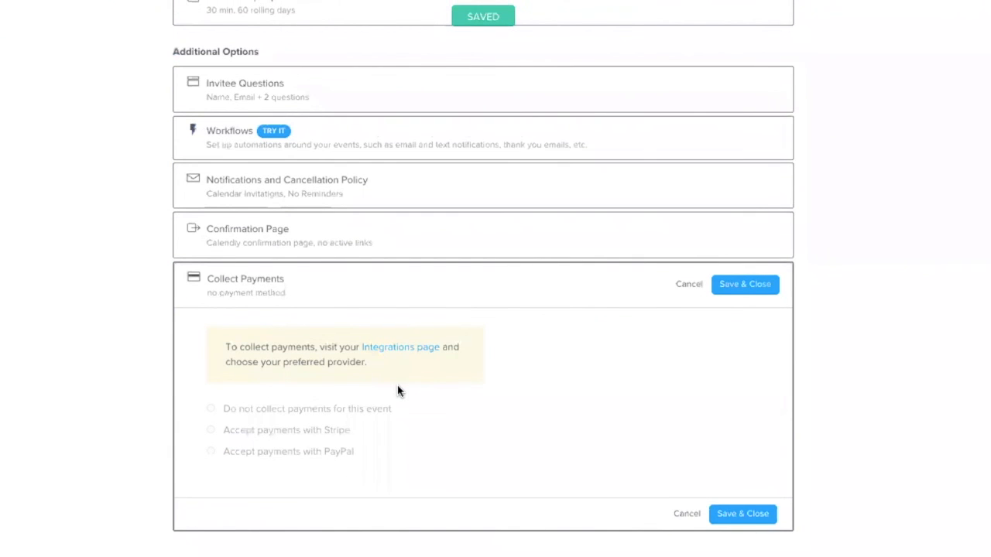
{"action": "scroll", "coordinate": [431, 459], "scroll_direction": "up", "scroll_amount": 3}
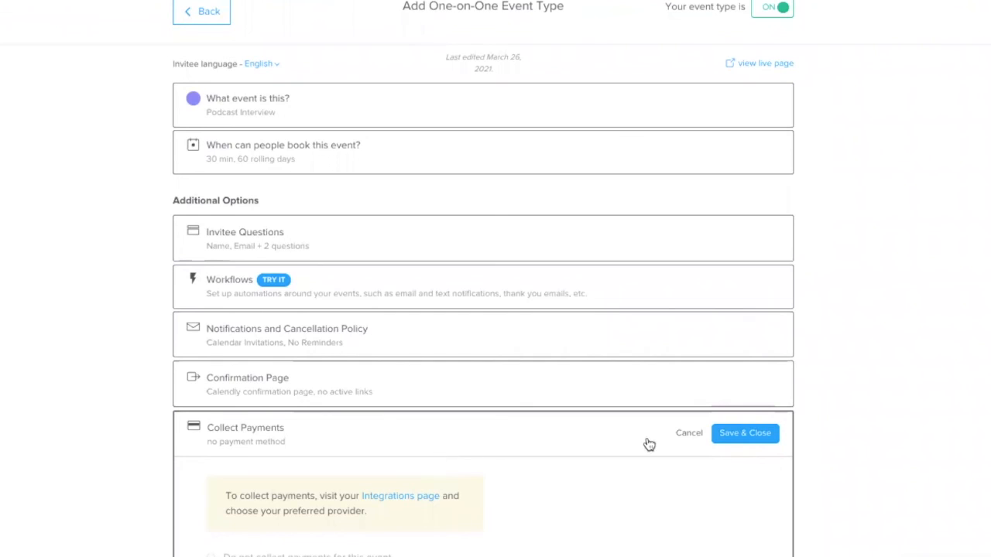
{"action": "left_click", "coordinate": [686, 437]}
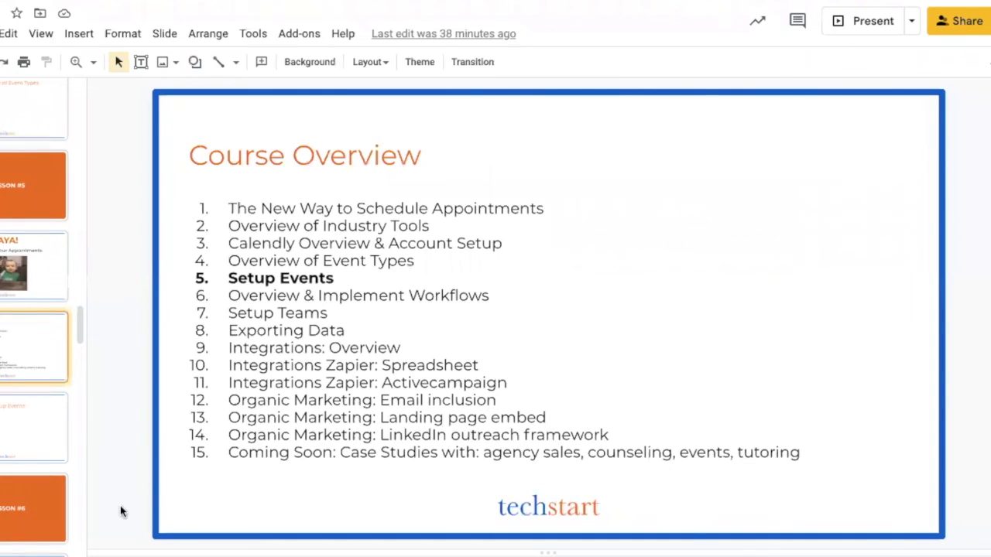
Step: Switch to the Google Slides course presentation and open the "LESSON #6" slide
{"action": "left_click", "coordinate": [56, 531]}
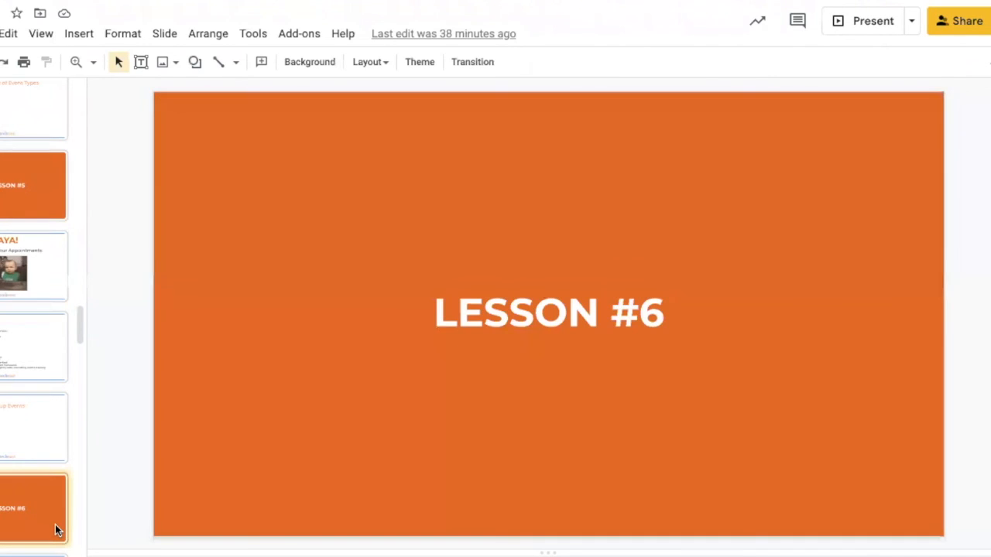